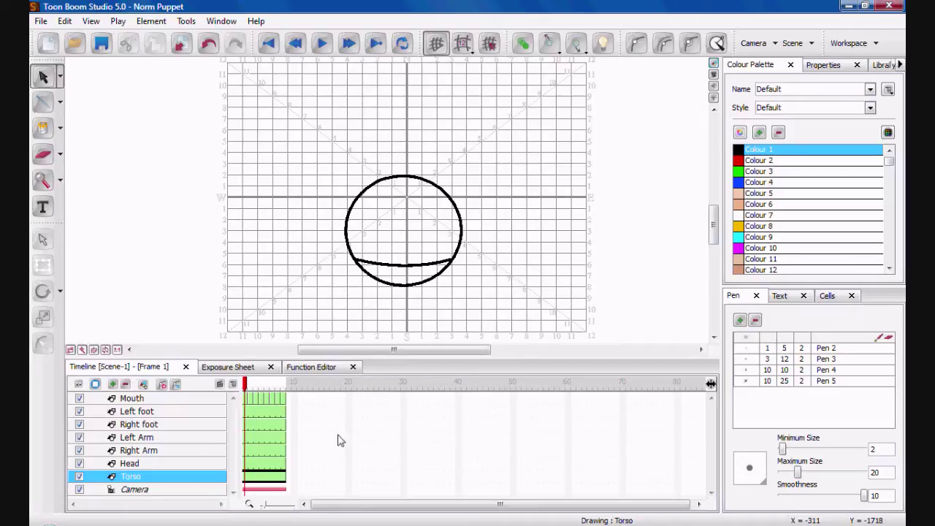
Step: Review the Right Arm, Left and Right foot, Left Arm and Mouth drawings
left_click(250, 465)
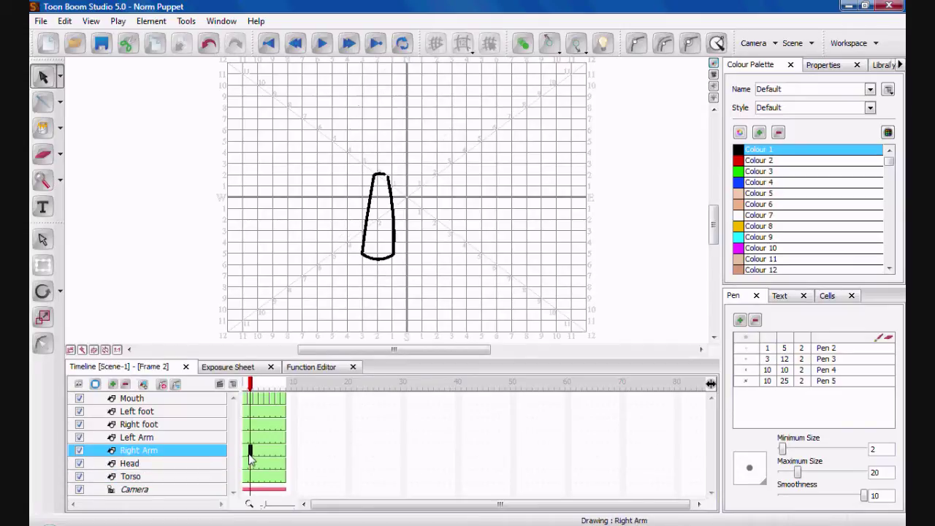
left_click(284, 411)
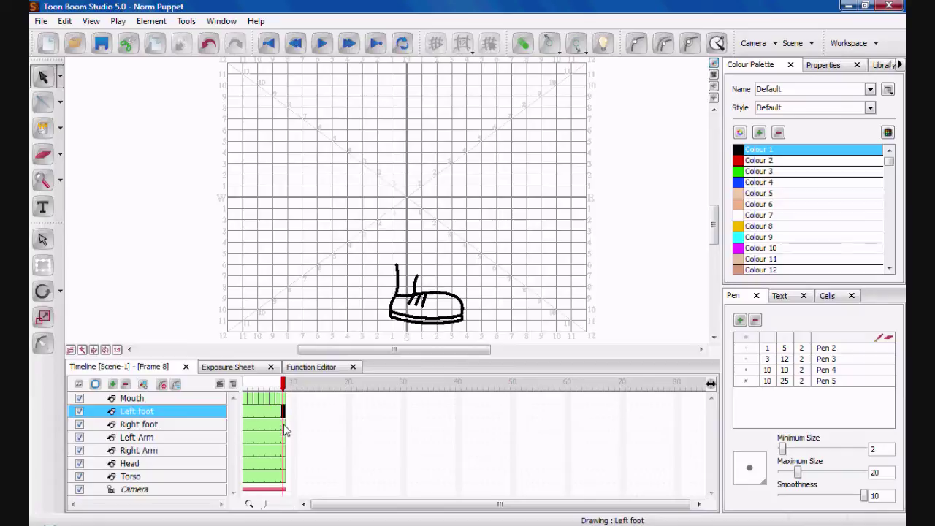
left_click(283, 425)
left_click(284, 412)
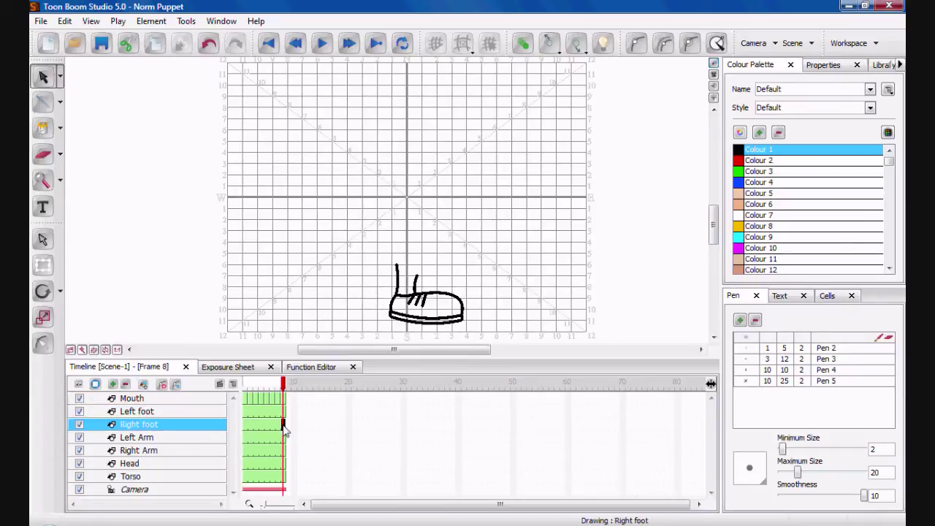
left_click(282, 437)
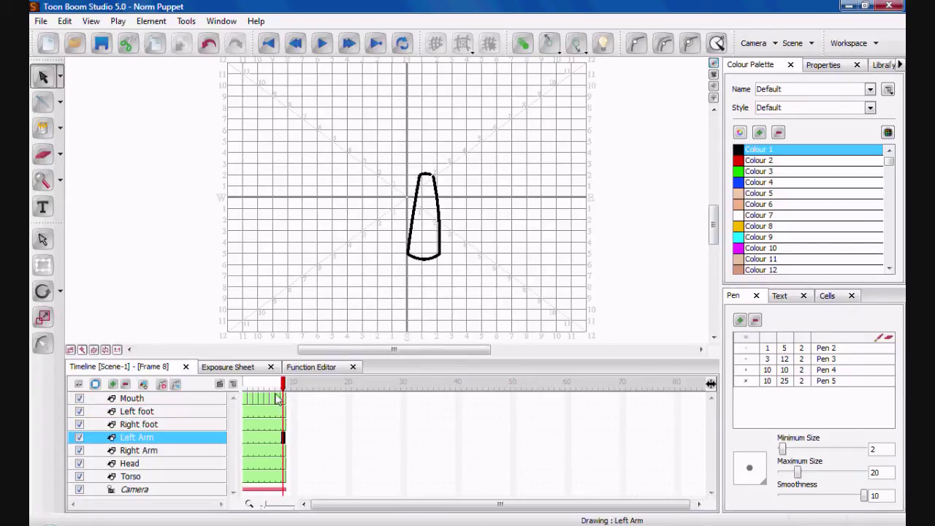
left_click(247, 413)
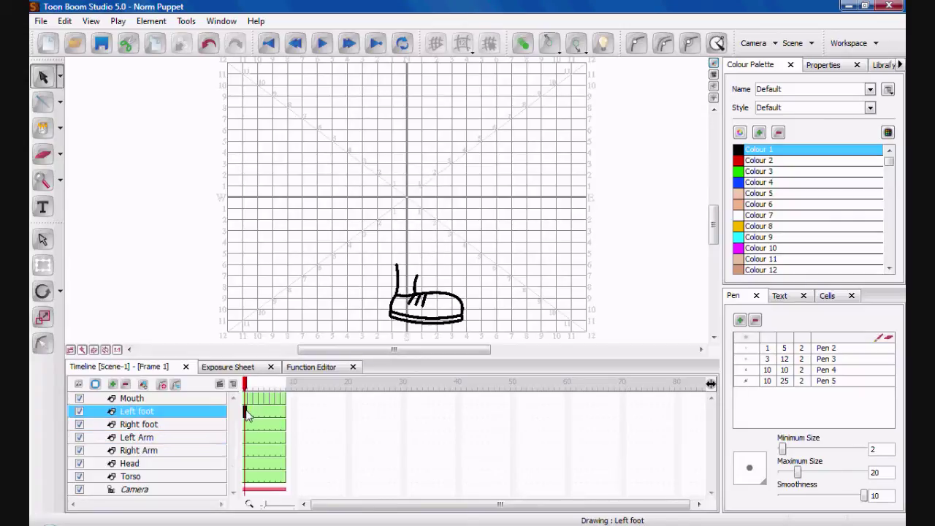
left_click(247, 399)
left_click(247, 413)
Step: Step through the Mouth frames, then return to the Left foot drawing at frame 1
left_click(247, 399)
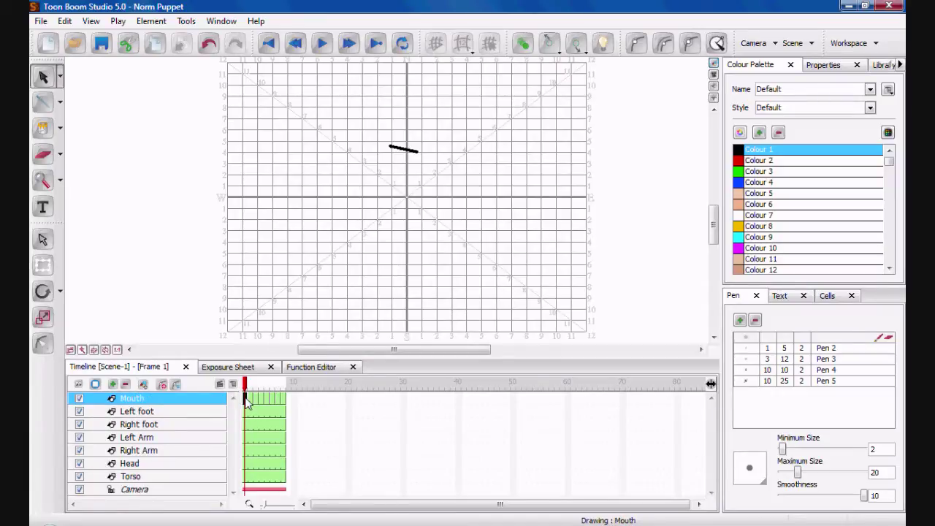
key("period")
key("period")
key("period")
key("period")
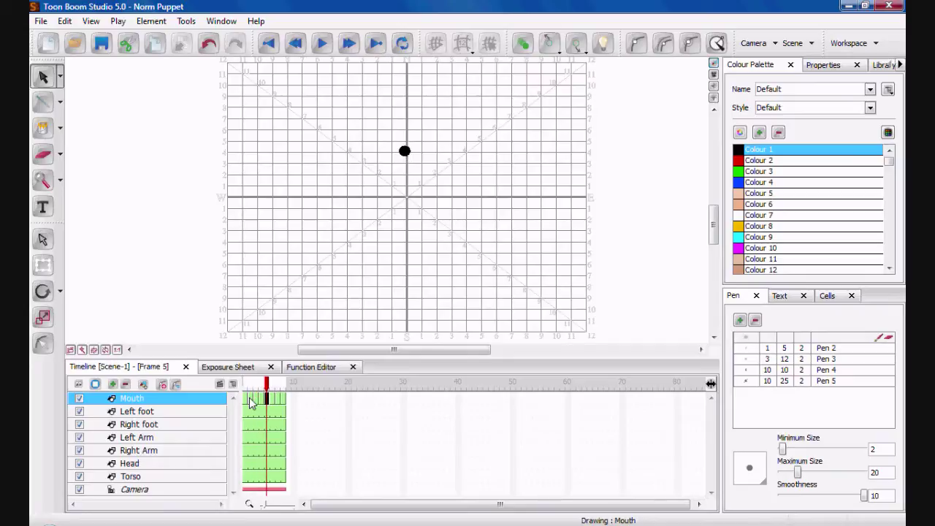
key("comma")
key("period")
key("period")
key("period")
key("comma")
key("comma")
key("comma")
key("comma")
key("comma")
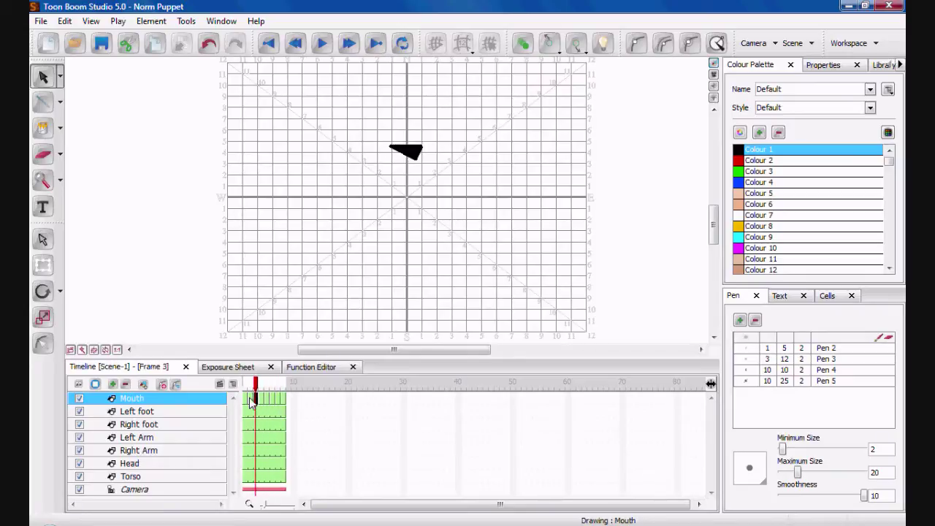
key("comma")
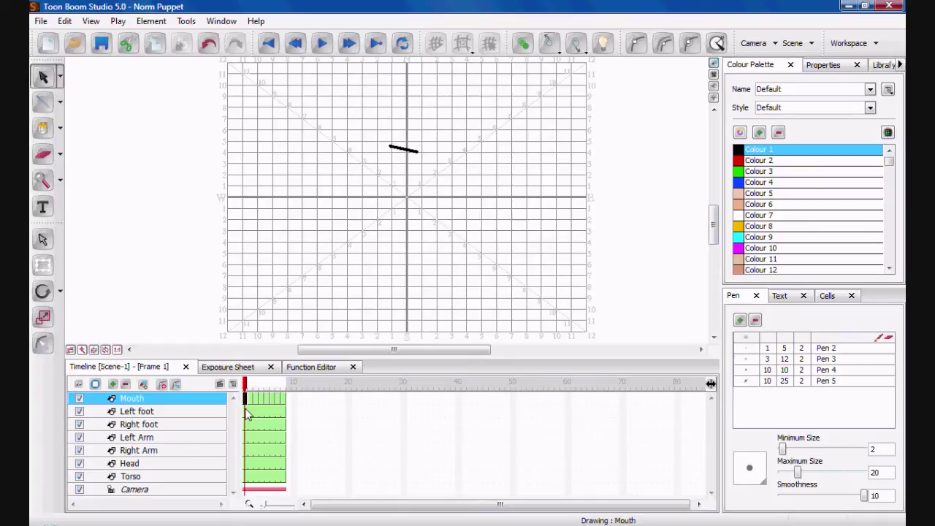
left_click(247, 413)
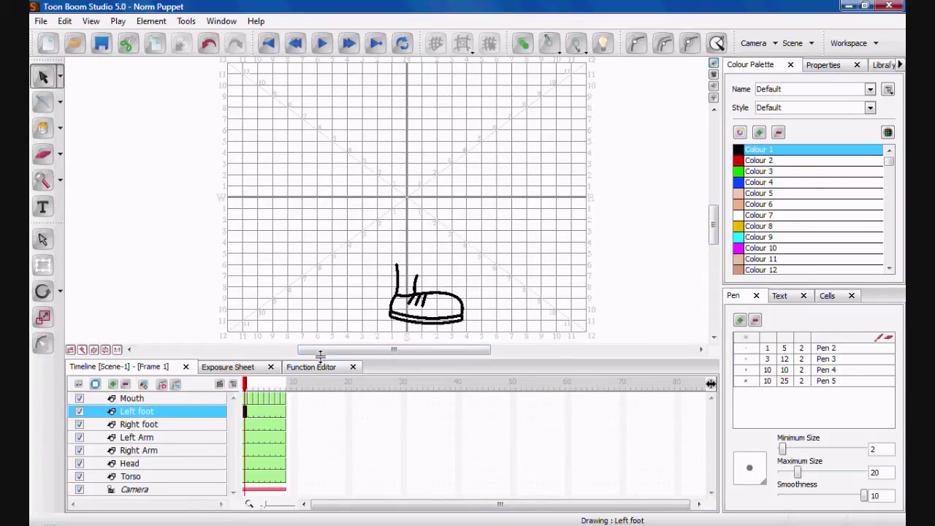
Step: Shrink the Timeline to enlarge the drawing area, and zoom in on the Left foot shoe
left_click_drag(318, 356, 317, 417)
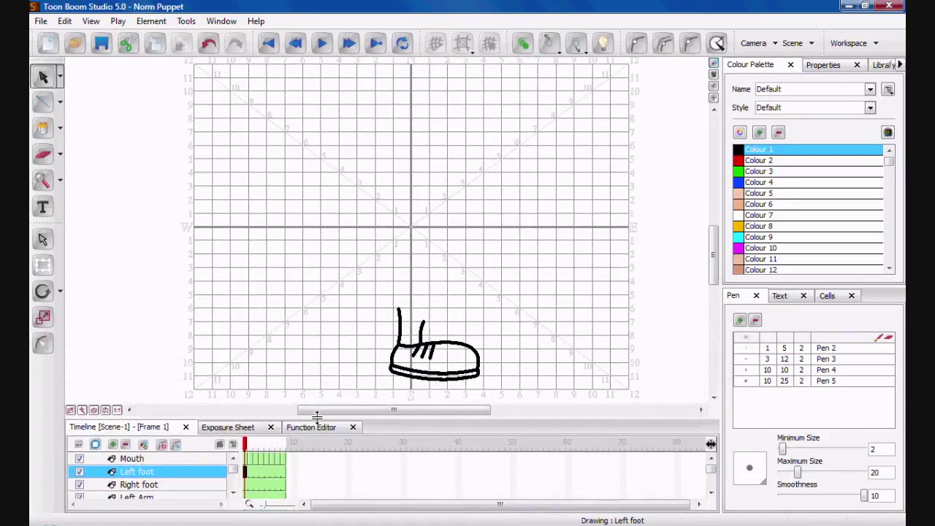
left_click(451, 356)
key("2")
key("2")
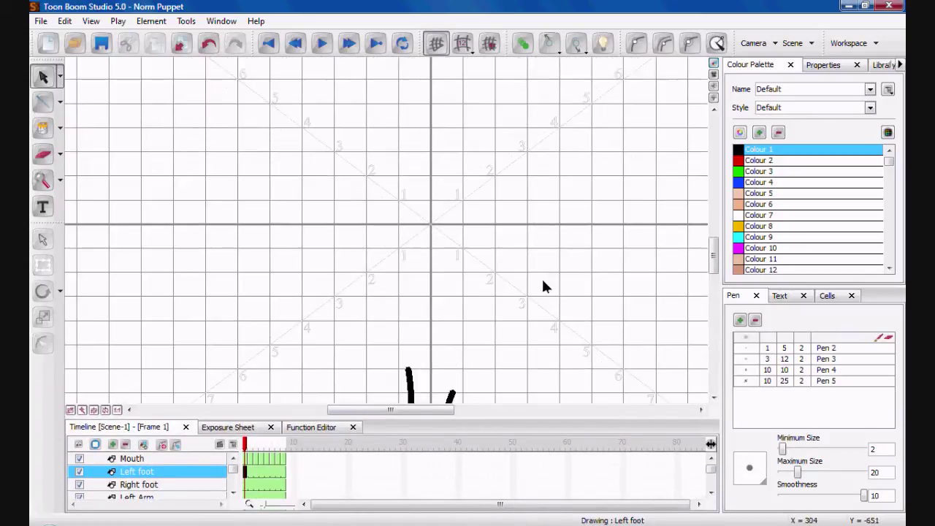
left_click_drag(714, 247, 716, 302)
key("2")
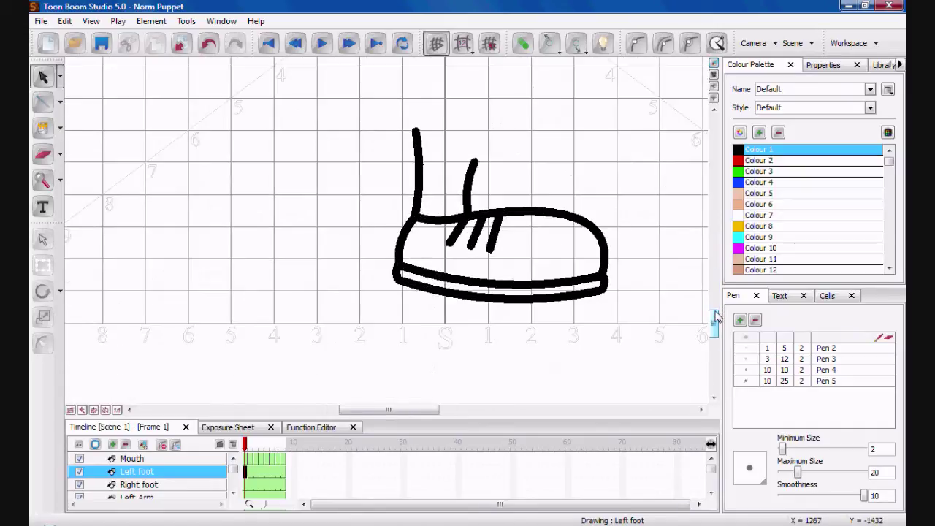
key("2")
left_click_drag(412, 409, 460, 421)
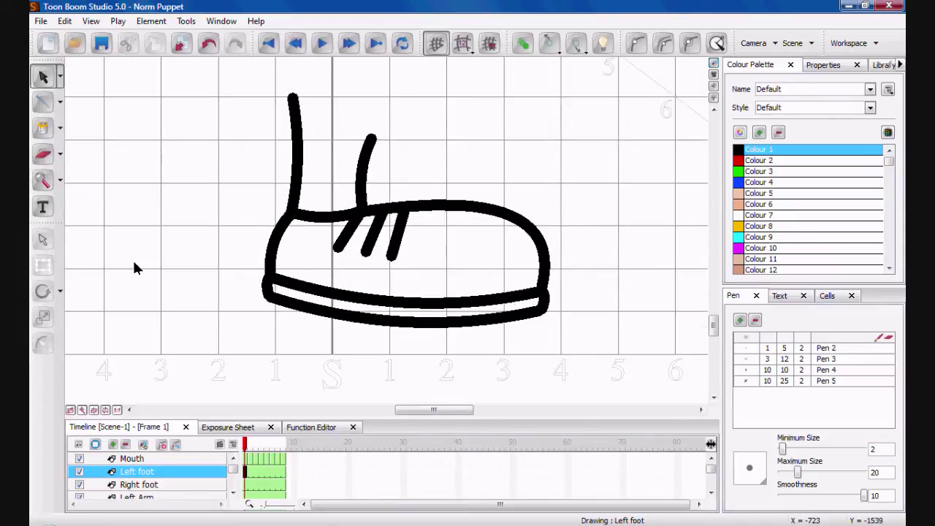
key("1")
key("2")
key("1")
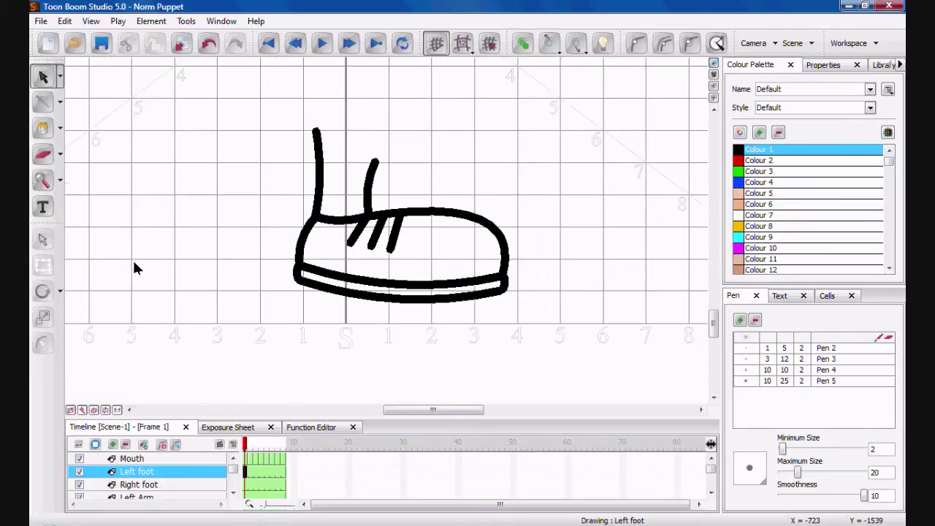
key("2")
key("1")
key("2")
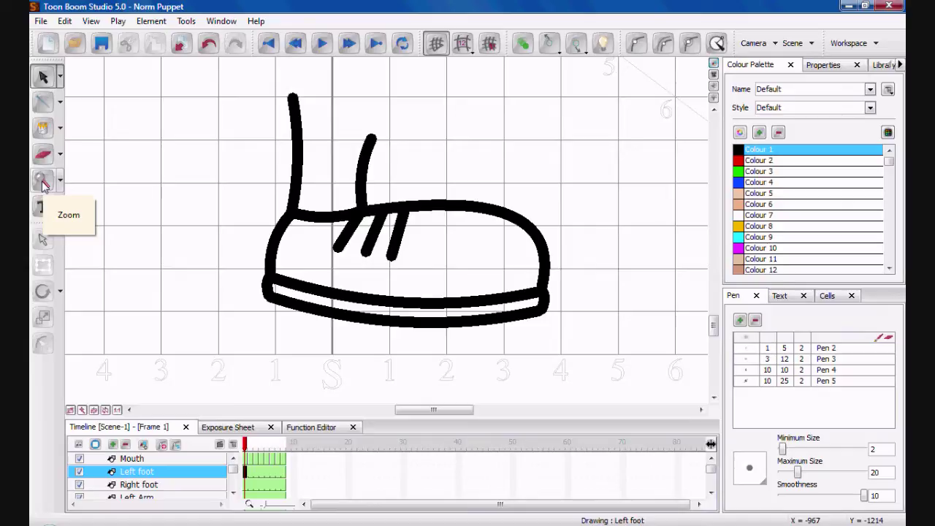
Step: Paint the shoe upper with green Colour 40 and the sole with darker Colour 41
left_click(42, 128)
left_click(890, 244)
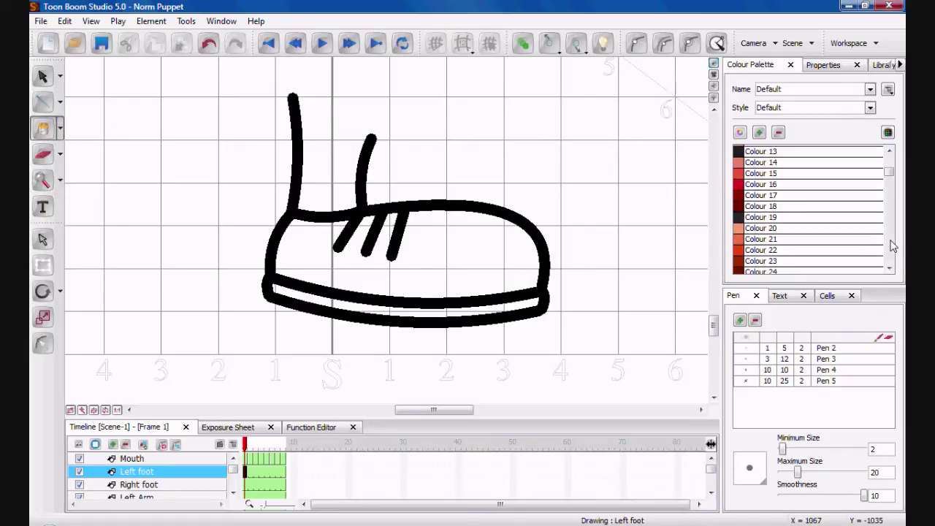
left_click(890, 245)
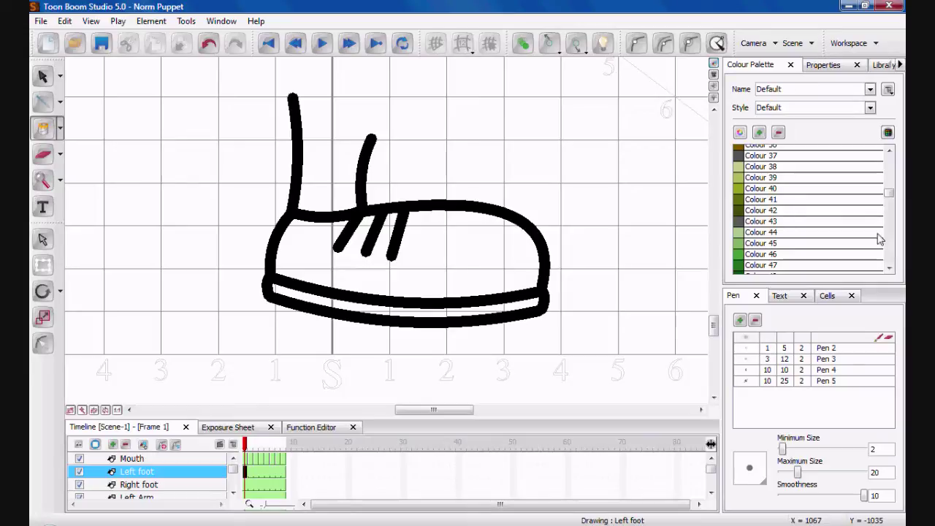
left_click(757, 188)
left_click(488, 241)
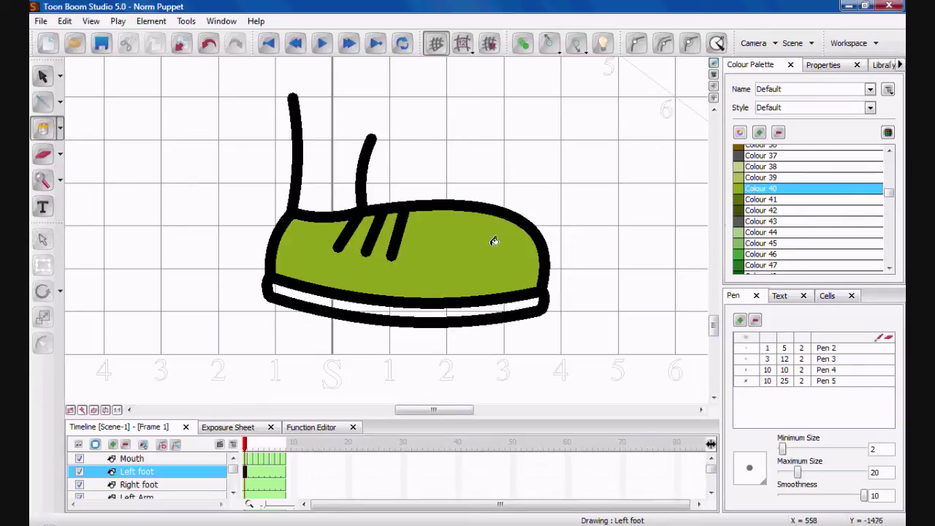
left_click(763, 201)
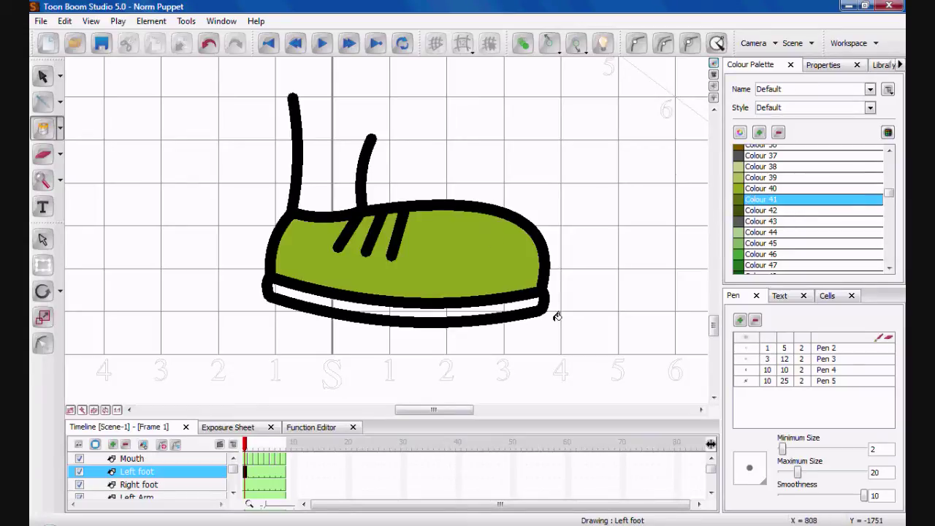
left_click(513, 299)
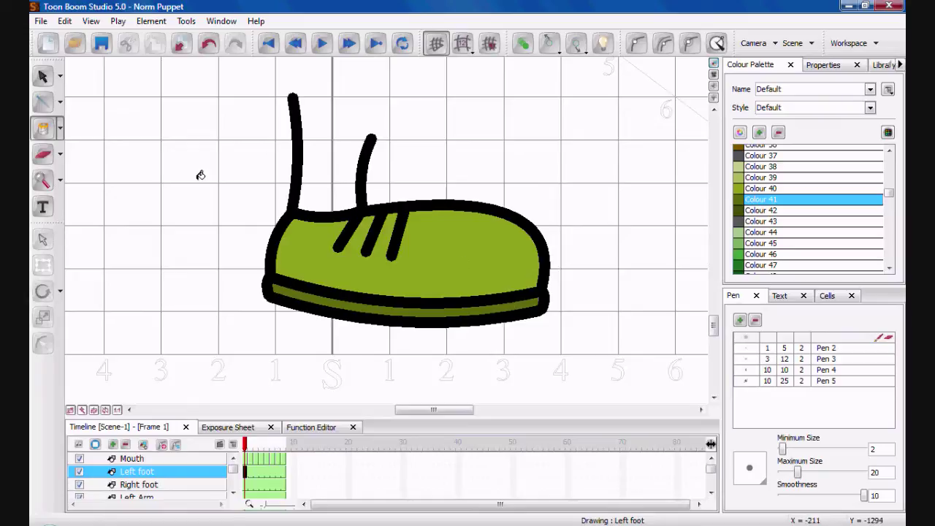
left_click(62, 136)
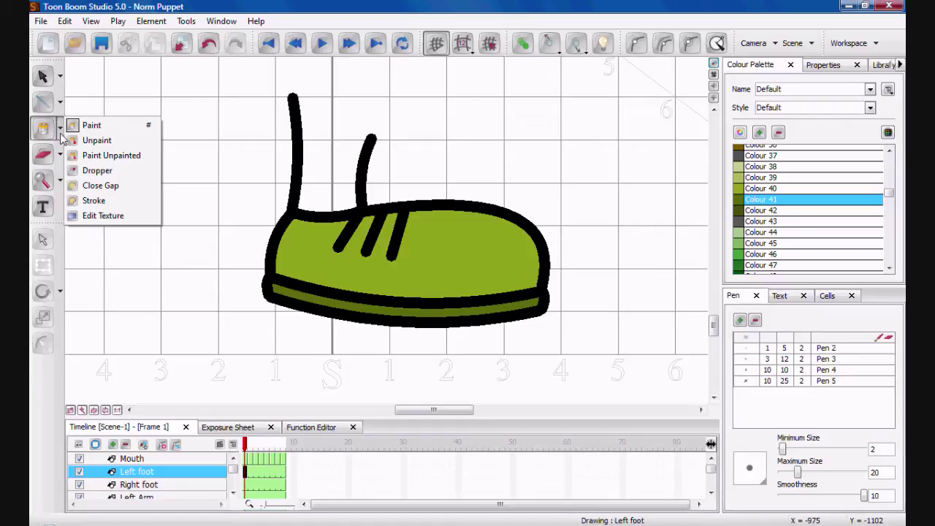
Step: Show the outline contours and try a Close Gap line between the strap tips, then undo it
left_click(114, 188)
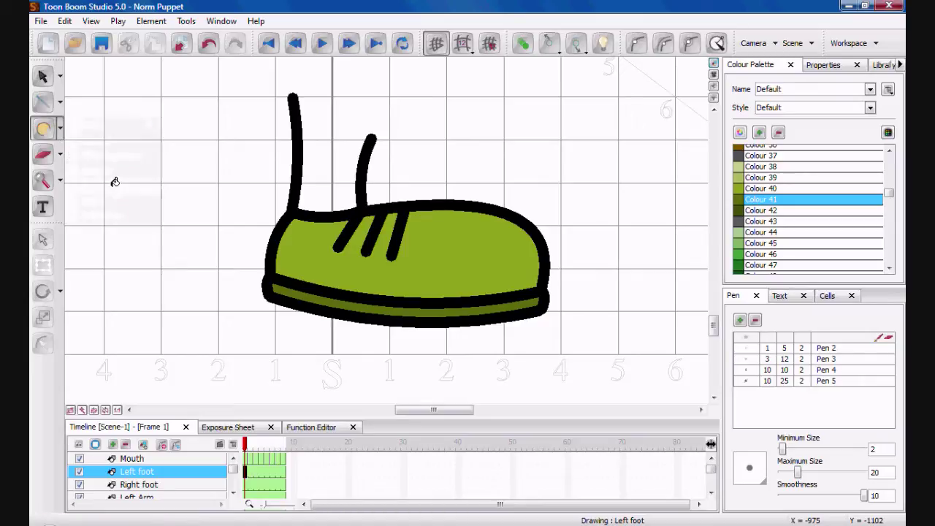
key("k")
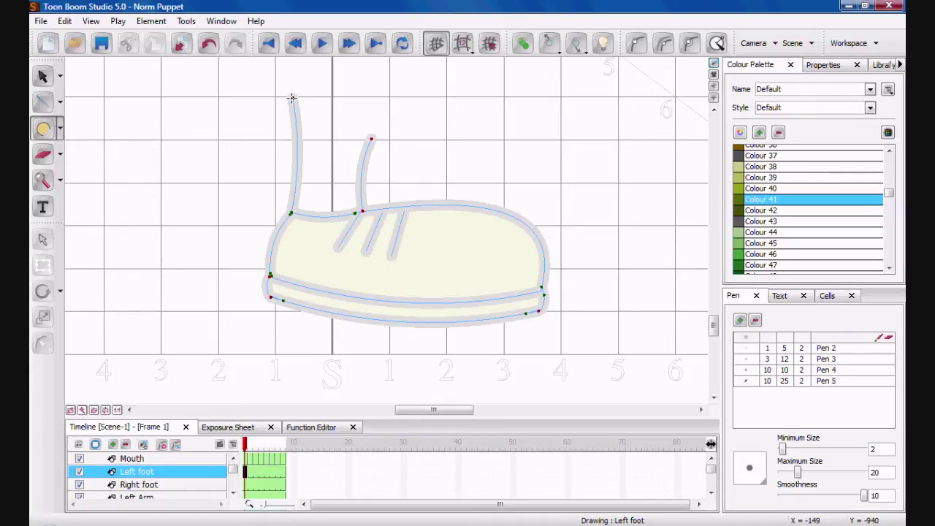
left_click_drag(292, 97, 372, 139)
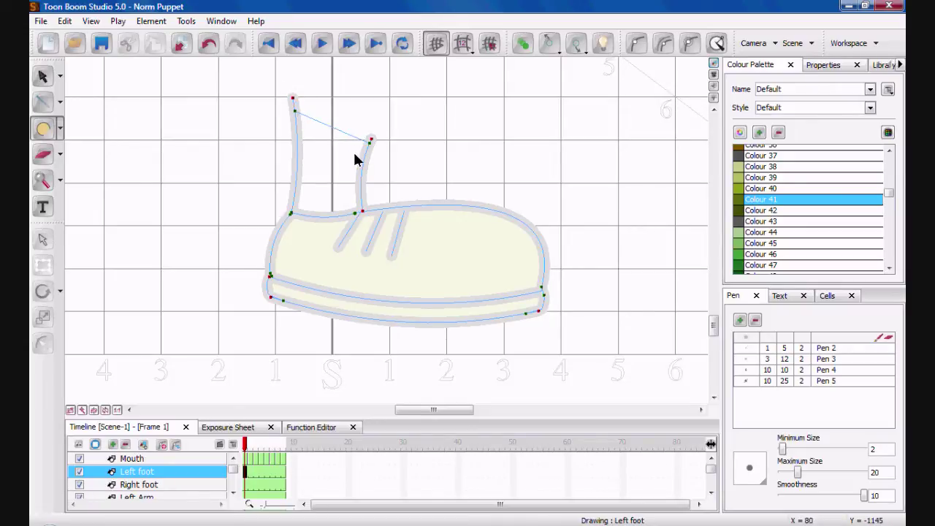
key("ctrl+z")
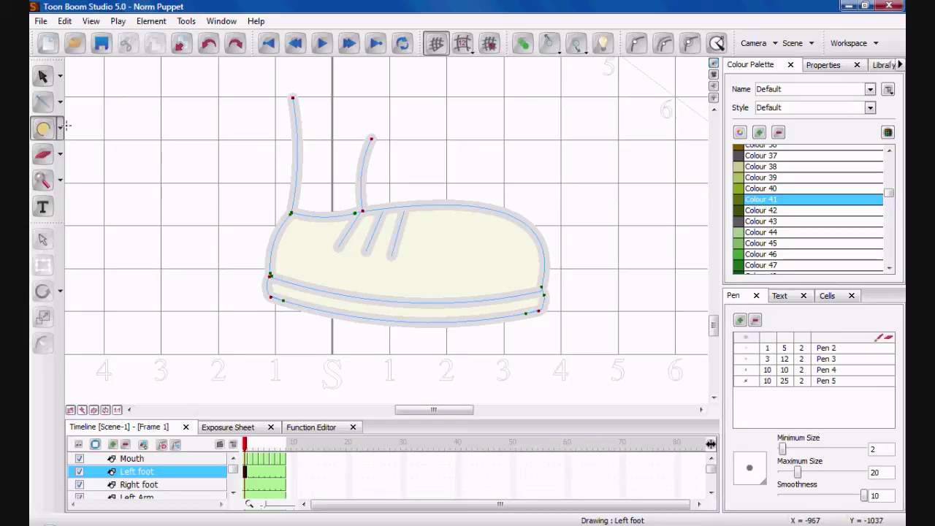
Step: Draw an invisible stroke from the left strap tip to the right one
left_click(62, 127)
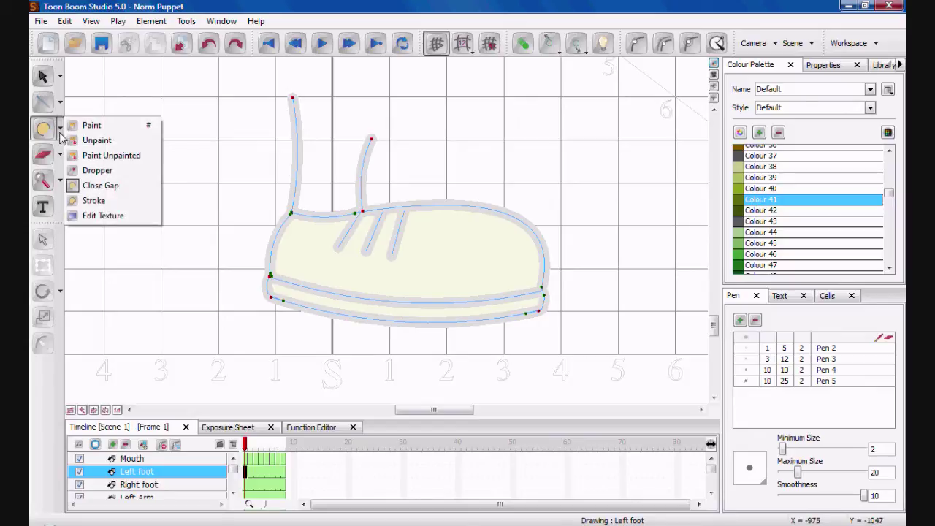
left_click(121, 203)
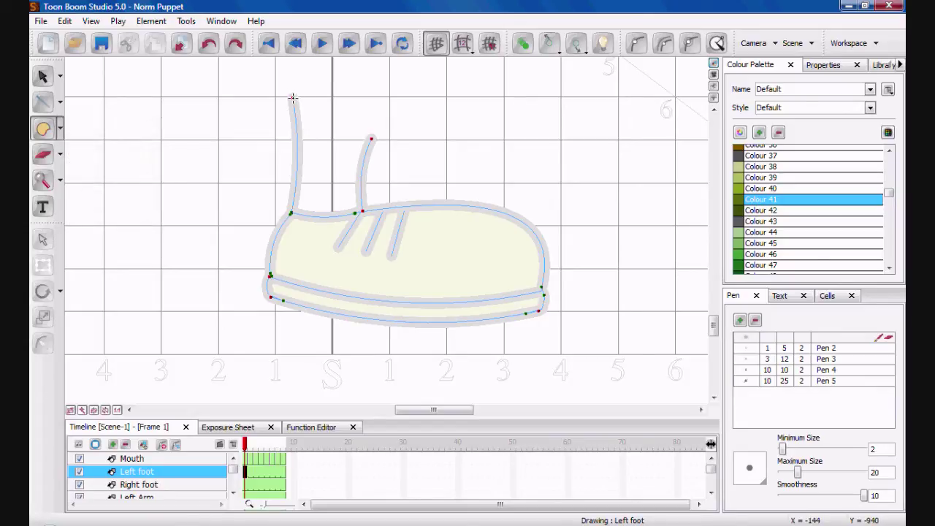
mouse_move(292, 98)
left_mouse_down()
mouse_move(360, 110)
mouse_move(371, 138)
left_mouse_up()
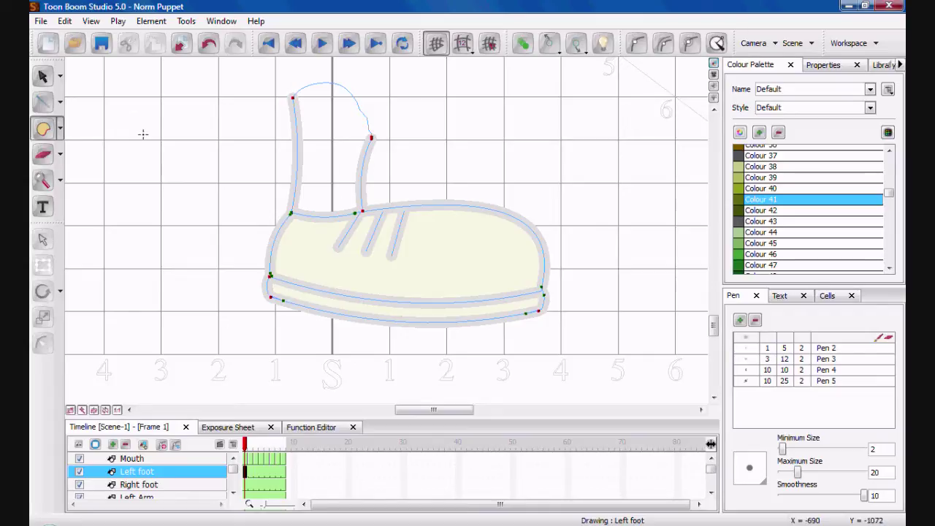
key("Escape")
Step: Fill the leg area above the Left foot shoe with peach Colour 5
left_click(63, 129)
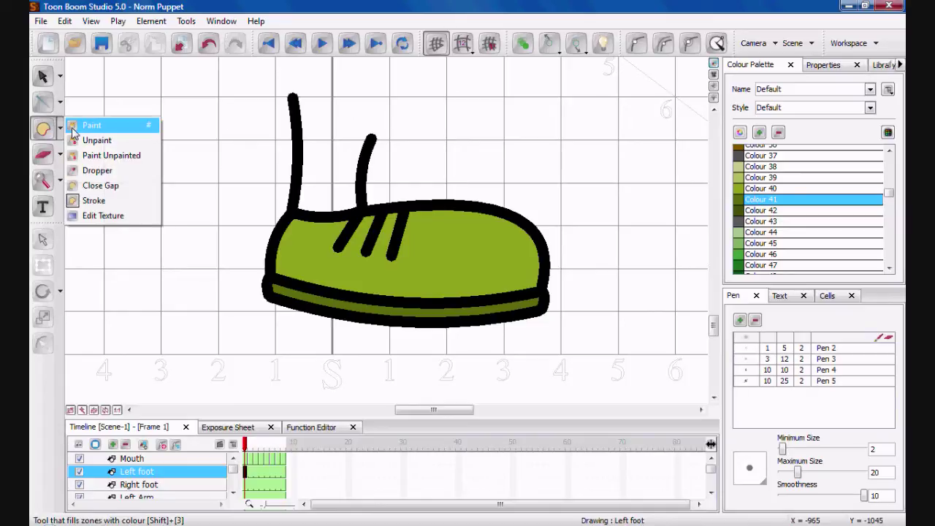
left_click(88, 126)
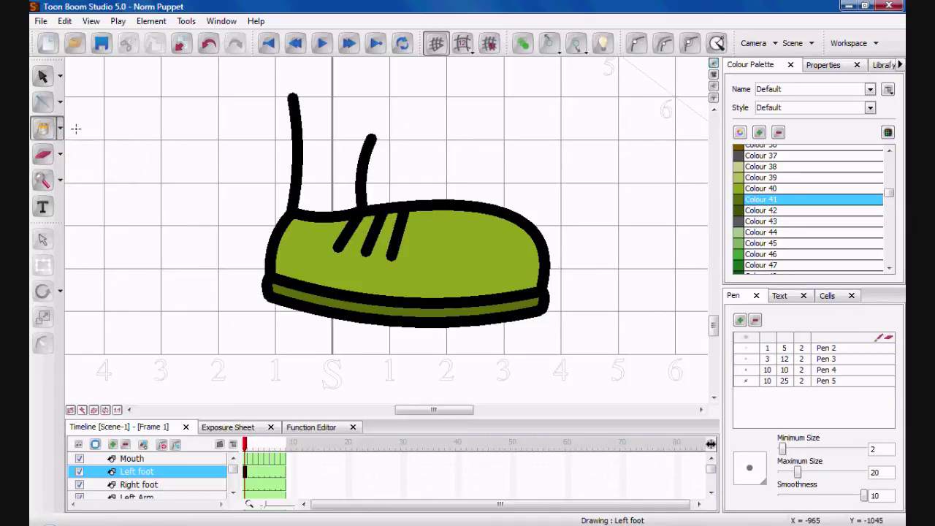
scroll(891, 167, "up", 10)
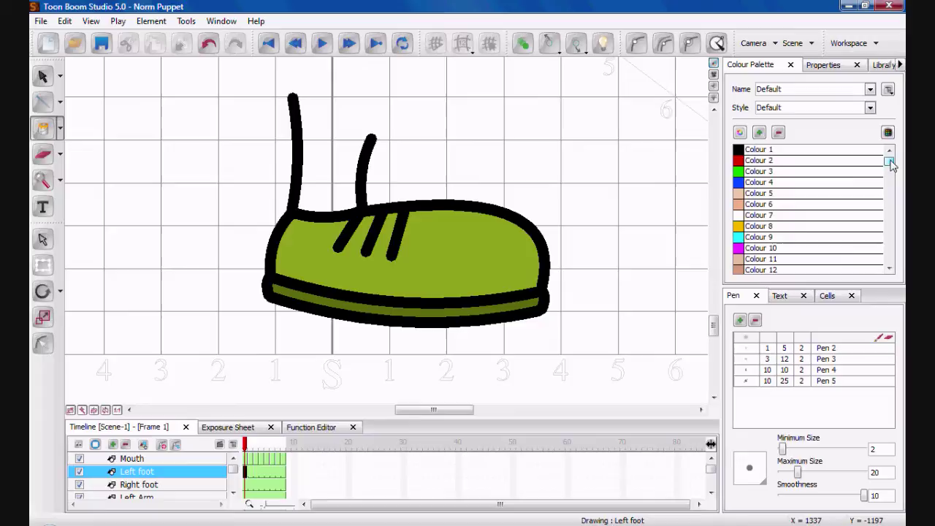
left_click(760, 193)
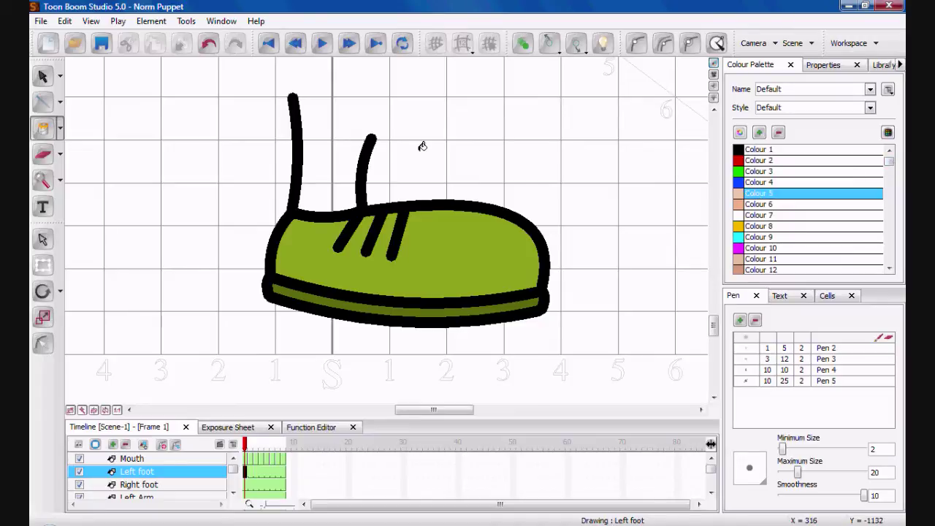
left_click(338, 142)
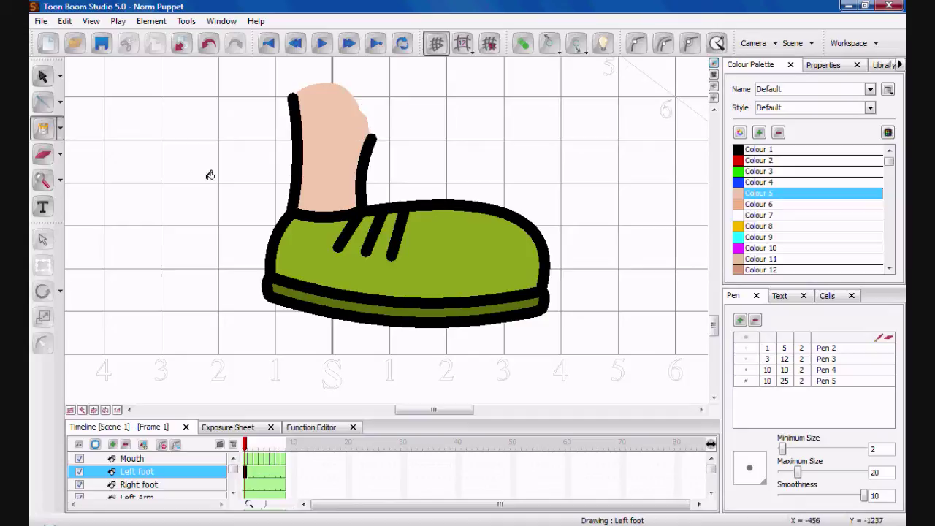
Step: Zoom out to the full camera frame and switch to the Right foot drawing
key("2")
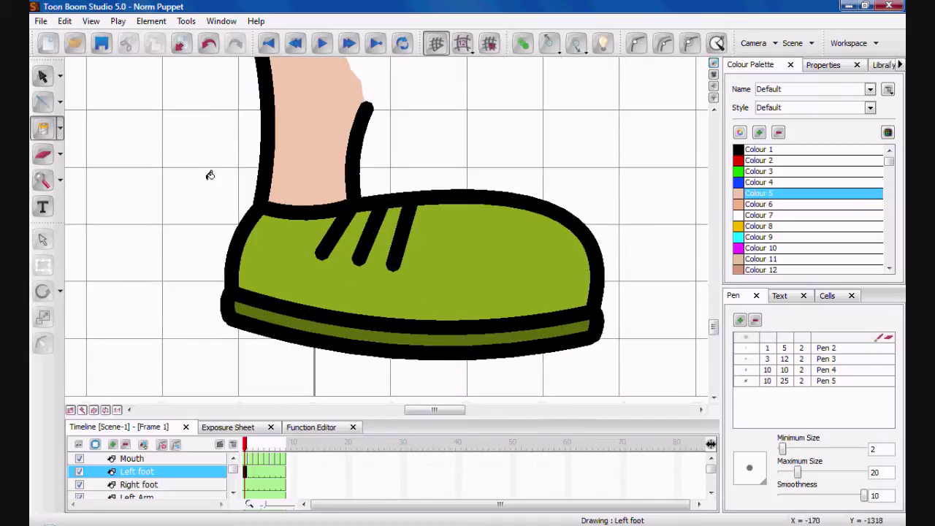
key("2")
key("2")
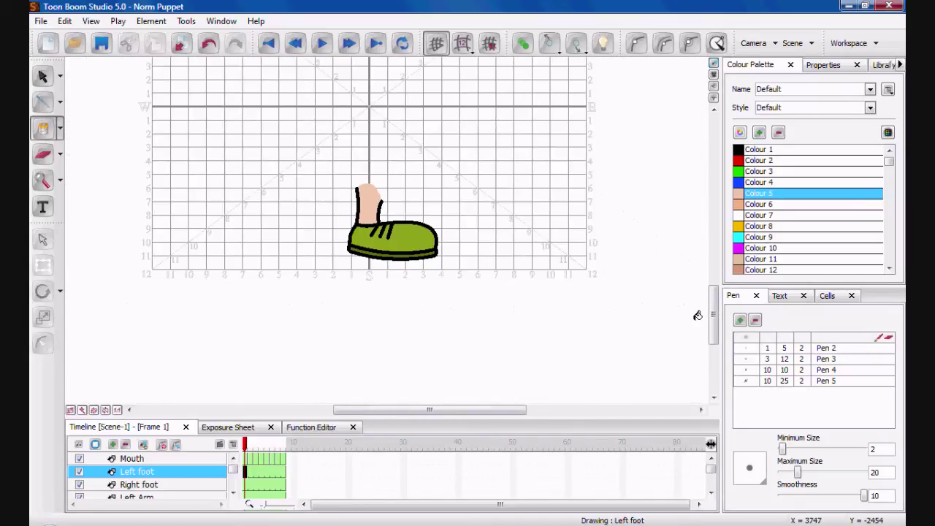
left_click_drag(712, 321, 714, 279)
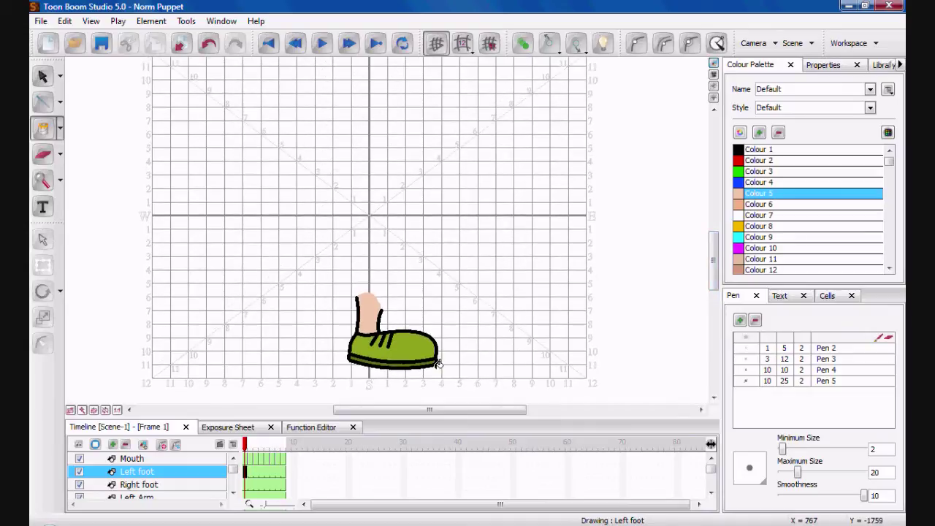
left_click(249, 486)
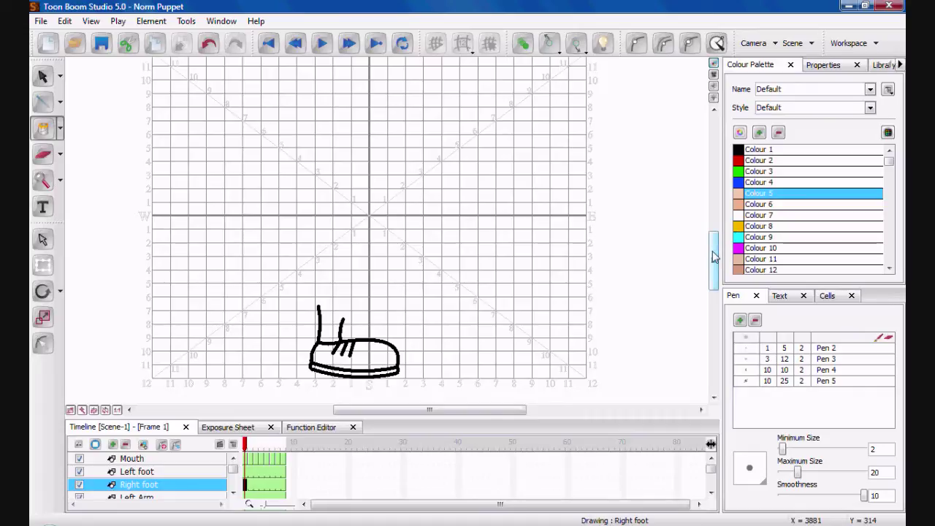
left_click_drag(713, 249, 715, 329)
Step: Zoom in and draw an invisible stroke across the top of the Right foot's leg opening
key("2")
key("2")
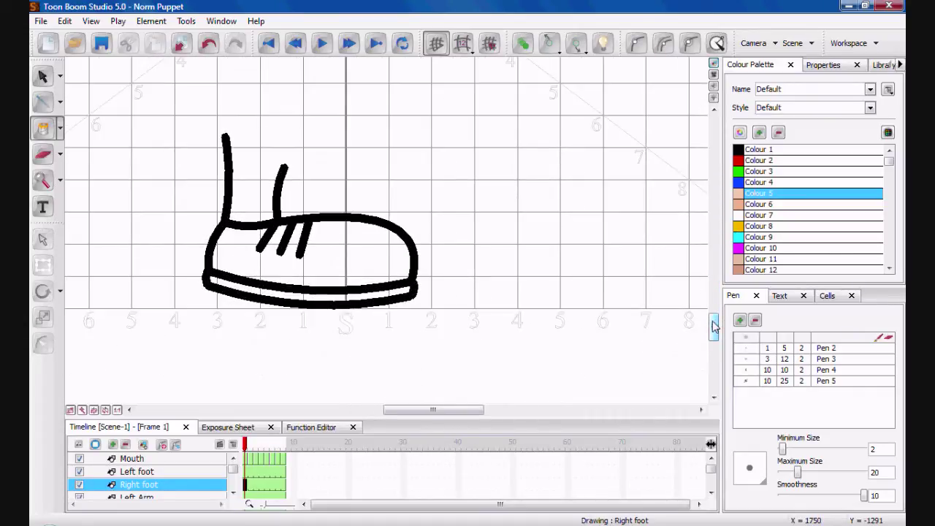
left_click_drag(449, 411, 411, 414)
key("2")
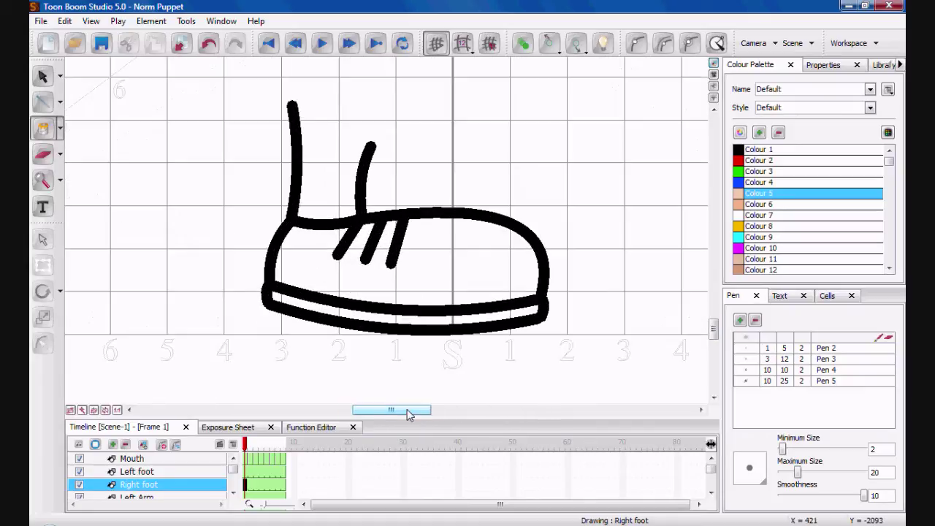
left_click(61, 130)
left_click(110, 192)
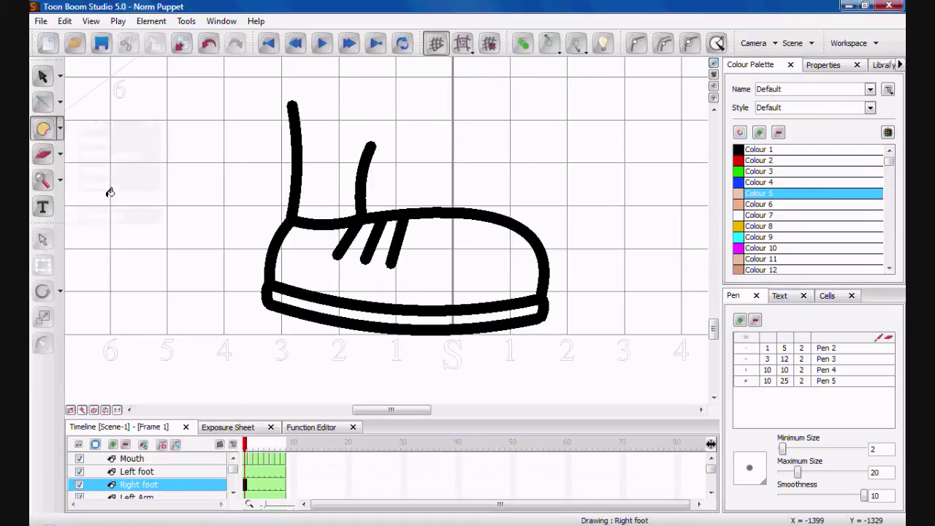
key("ctrl+a")
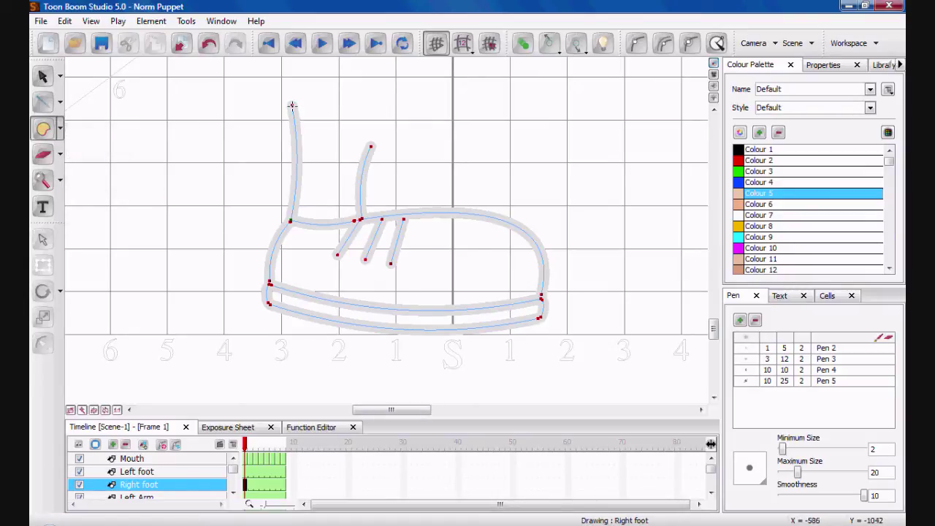
left_click_drag(319, 88, 359, 108)
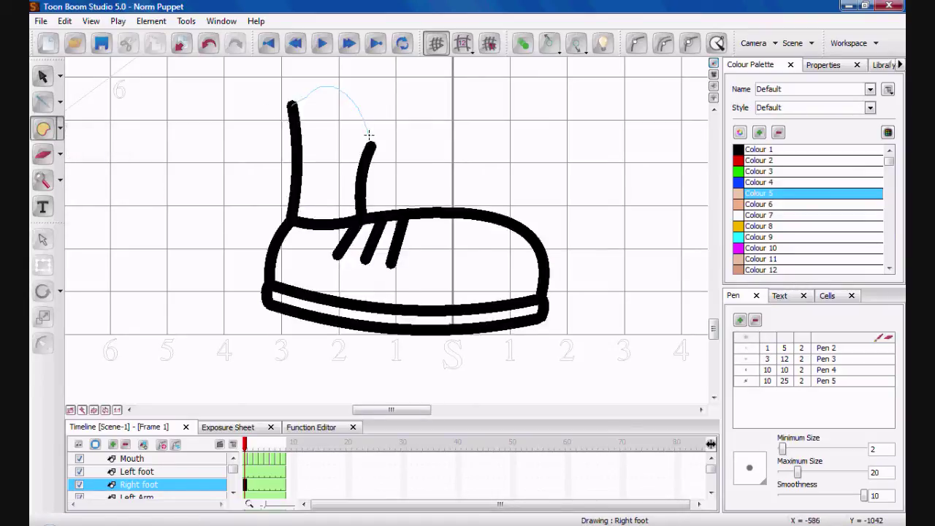
Step: Fill the Right foot's leg area with peach Colour 5
left_click(60, 130)
left_click(76, 129)
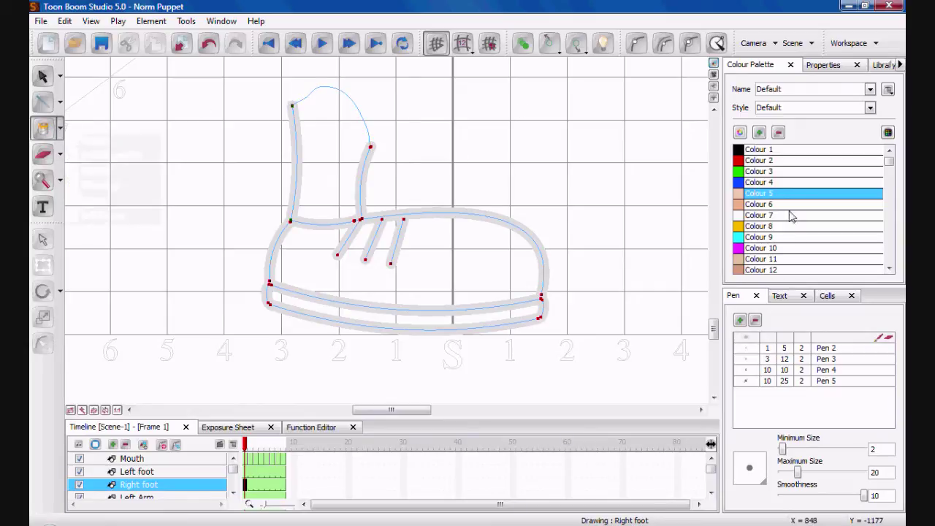
left_click(323, 152)
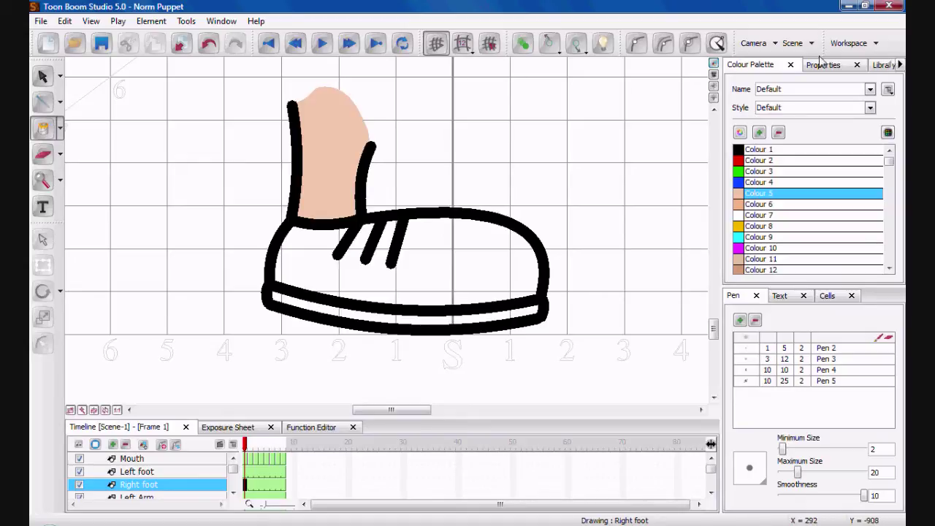
Step: Paint the Right foot's shoe upper with olive Colour 40 and its sole stripe with Colour 41
left_click(891, 237)
left_click(891, 237)
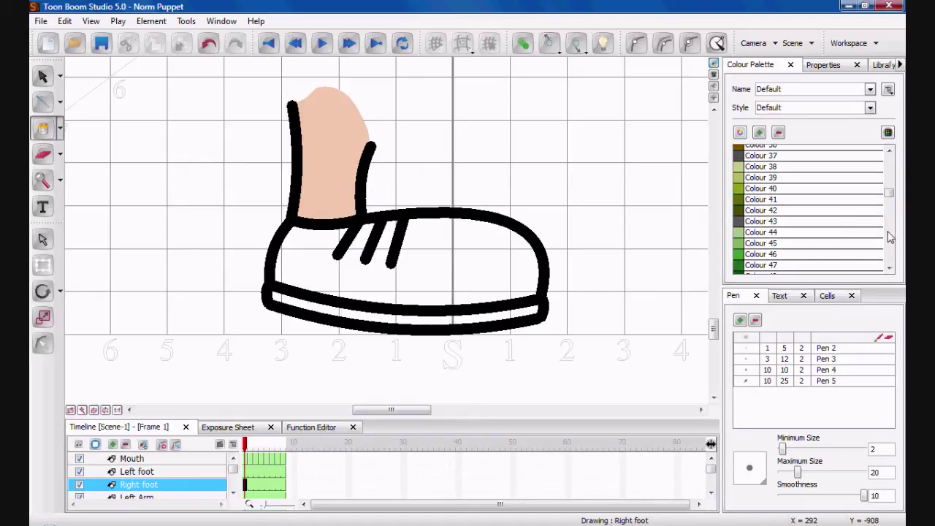
left_click(763, 188)
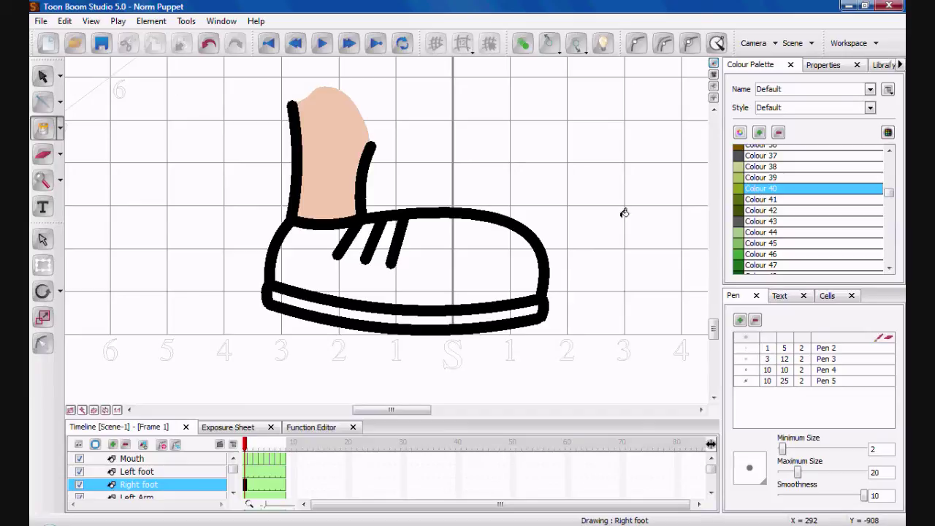
left_click(479, 261)
left_click(761, 200)
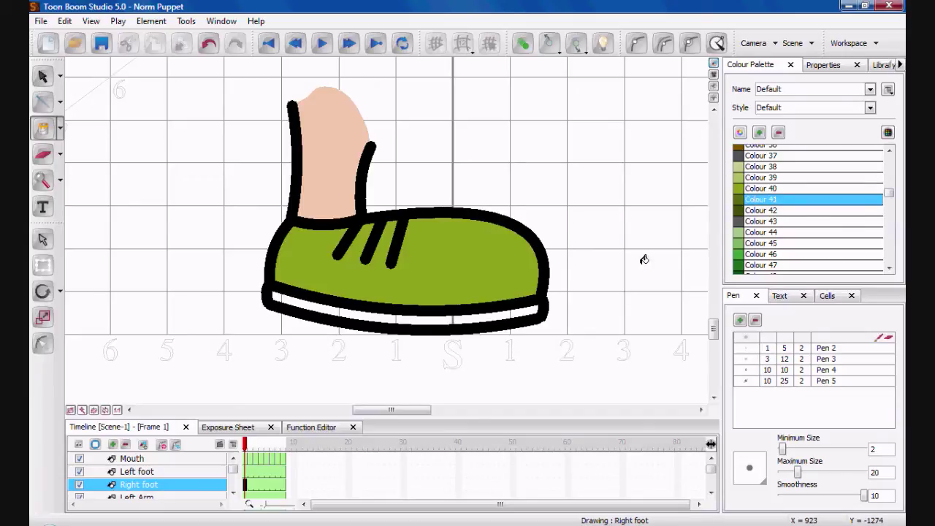
left_click(529, 310)
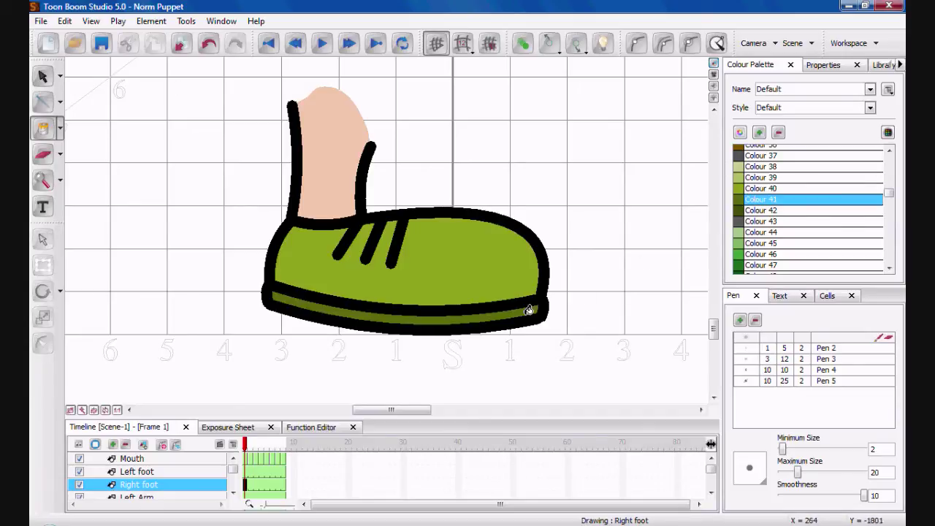
Step: Sample the leg's peach Colour 5 with the Dropper and rename it 'Skin'
left_click(60, 135)
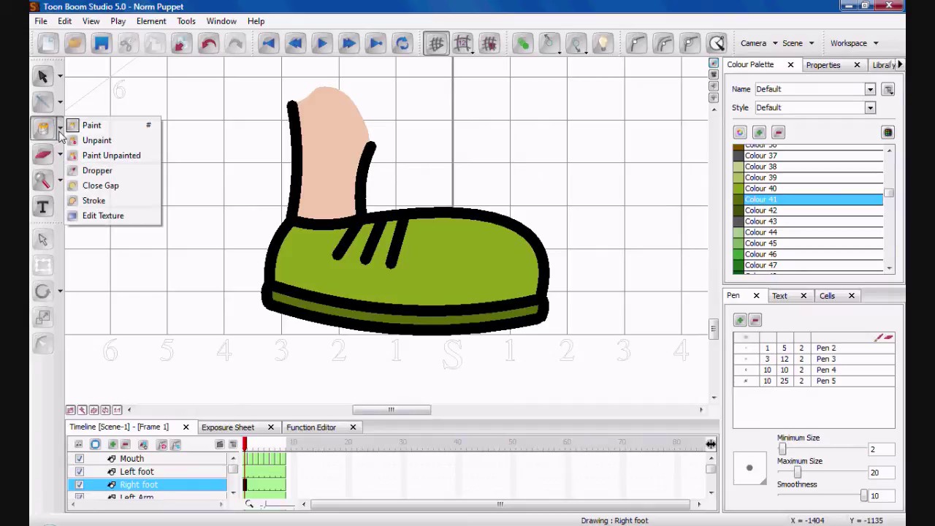
left_click(98, 178)
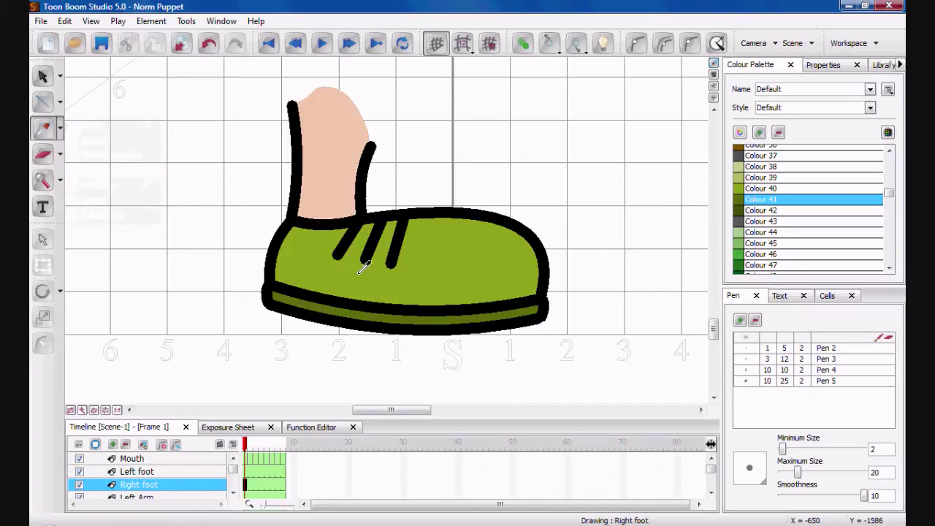
left_click(441, 248)
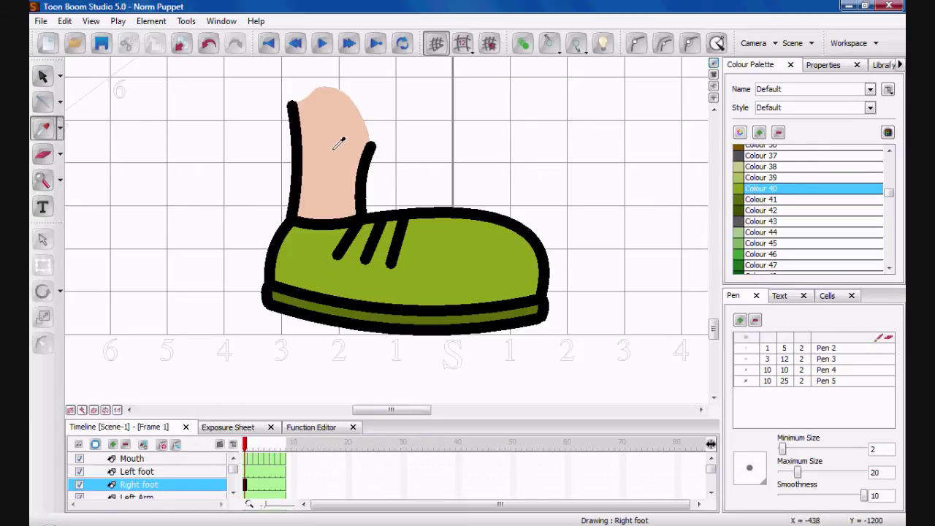
left_click(337, 146)
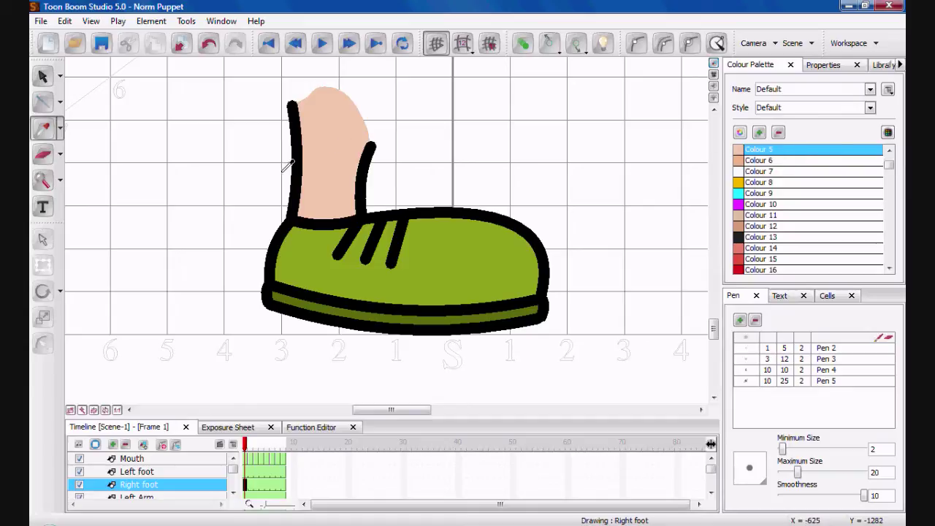
double_click(780, 151)
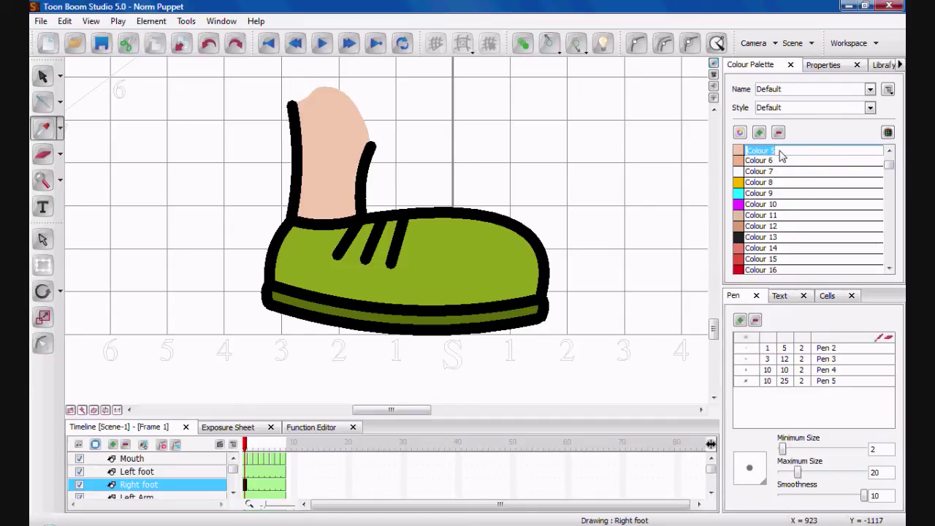
type("Skin")
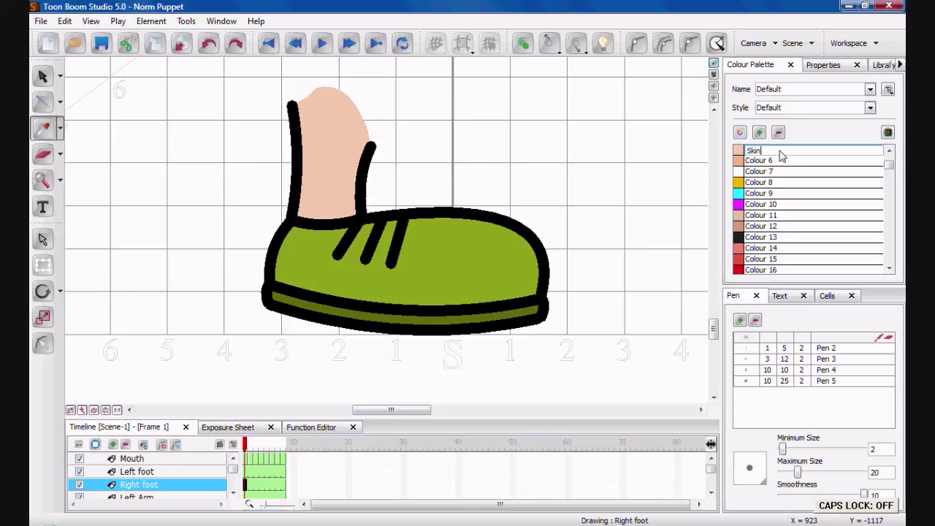
key("Return")
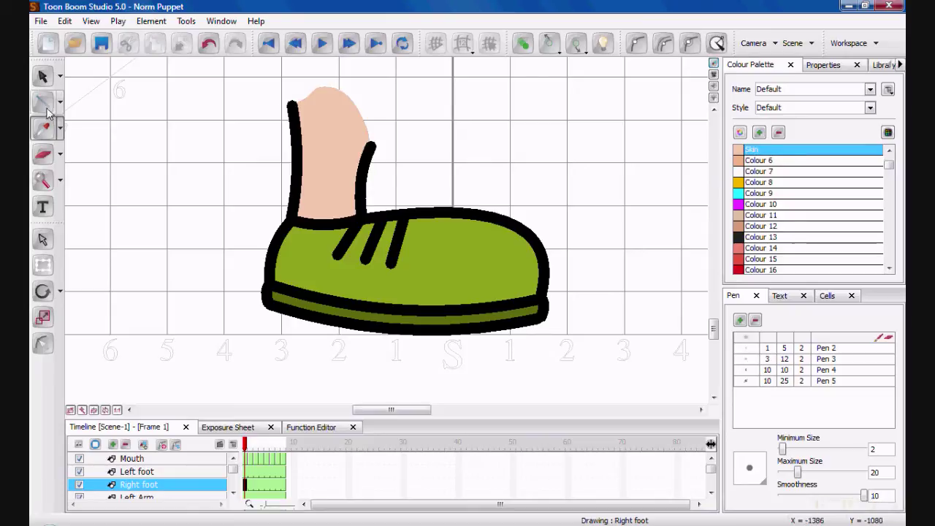
left_click(42, 76)
Step: Zoom out, enlarge the Timeline, and bring up the Left Arm drawing magnified
key("2")
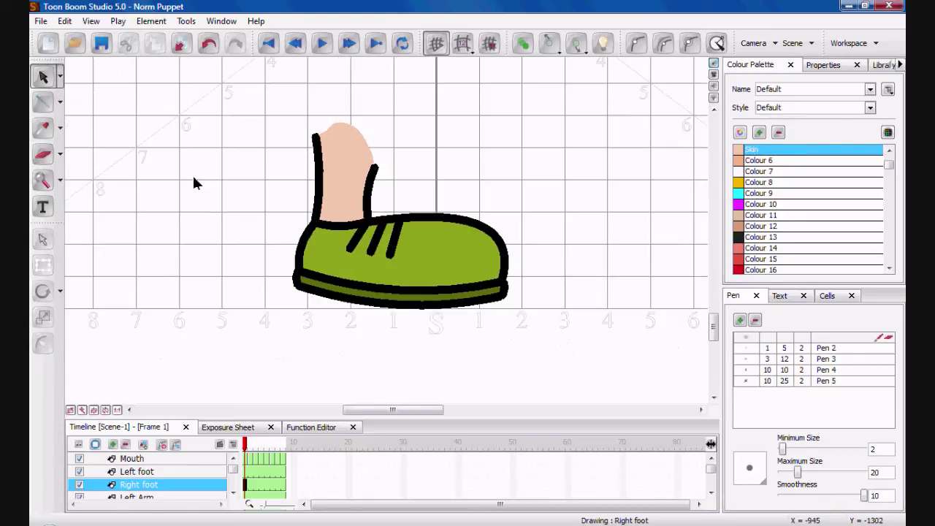
key("2")
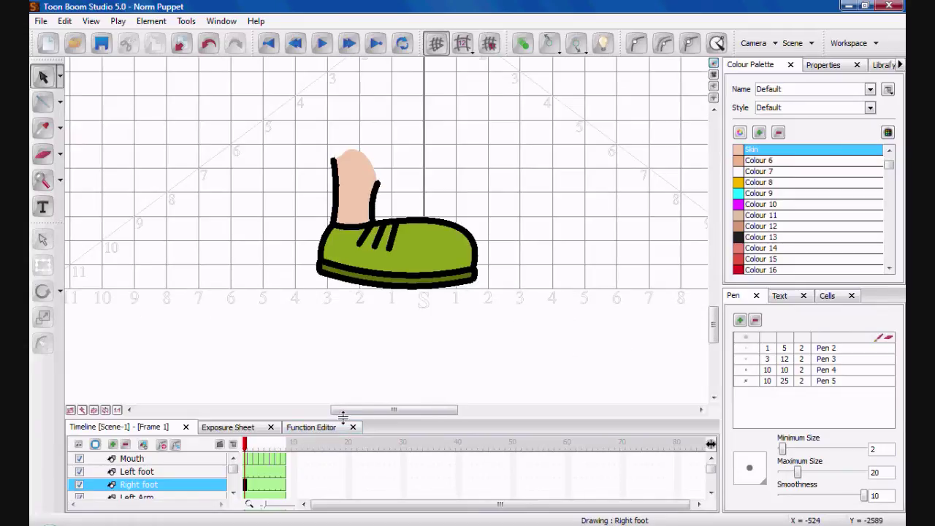
left_click_drag(343, 416, 342, 377)
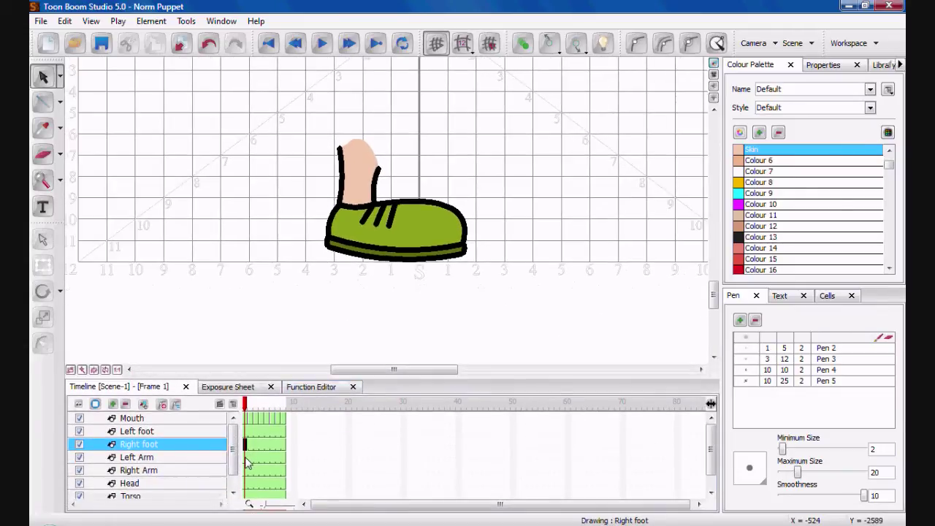
left_click(246, 458)
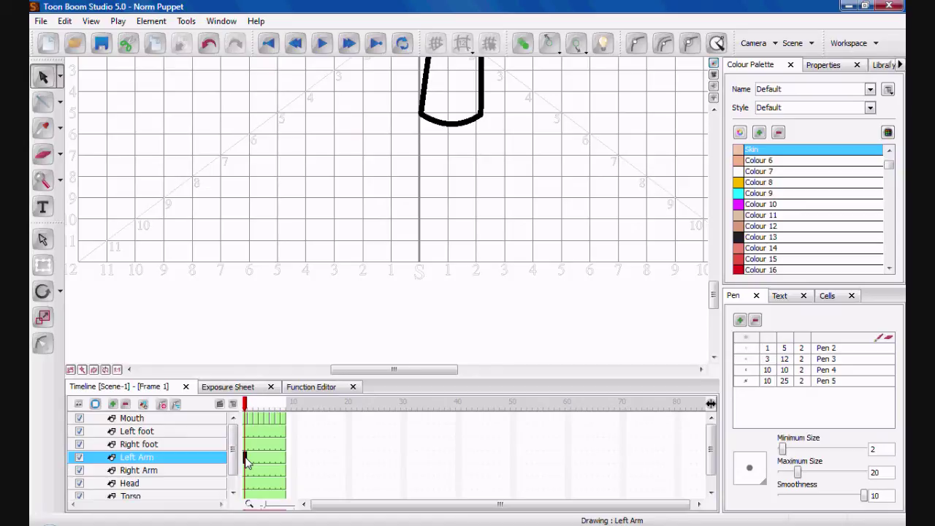
left_click_drag(715, 289, 715, 234)
left_click_drag(446, 370, 476, 375)
key("2")
key("2")
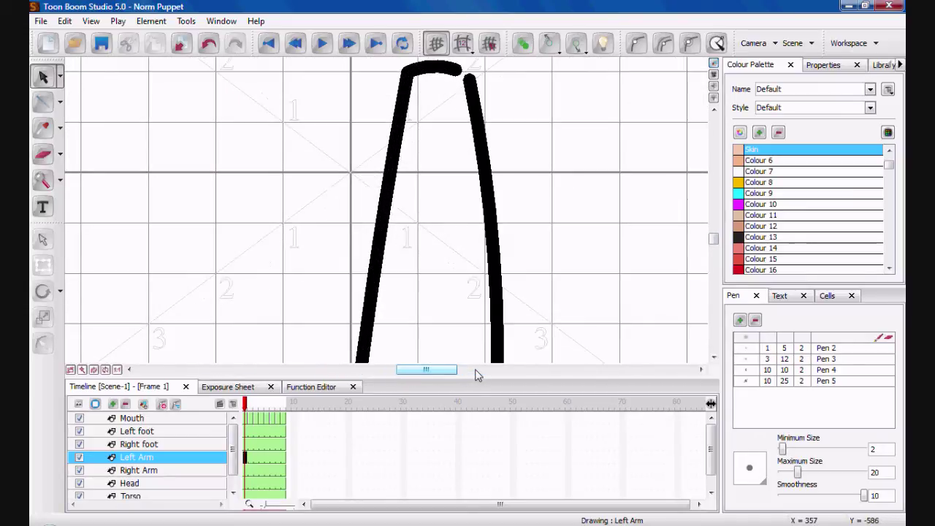
left_click(472, 371)
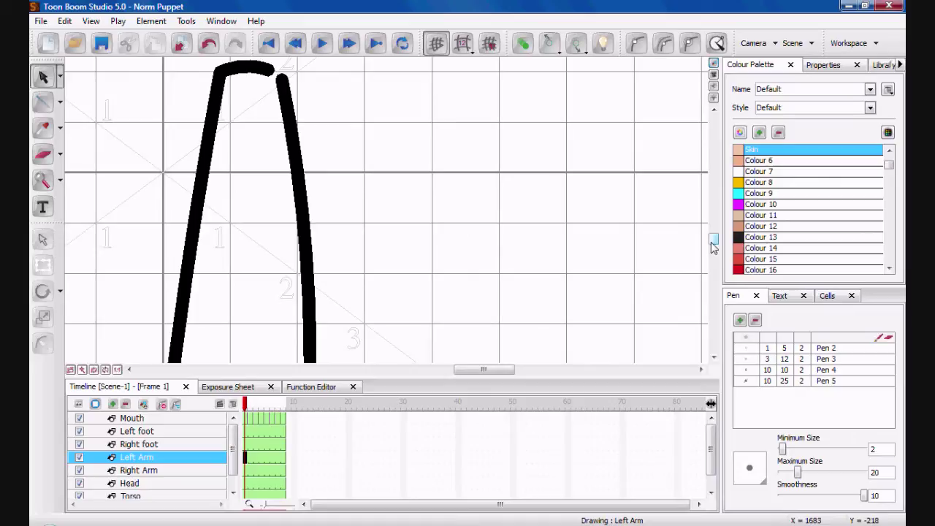
left_click_drag(714, 246, 713, 233)
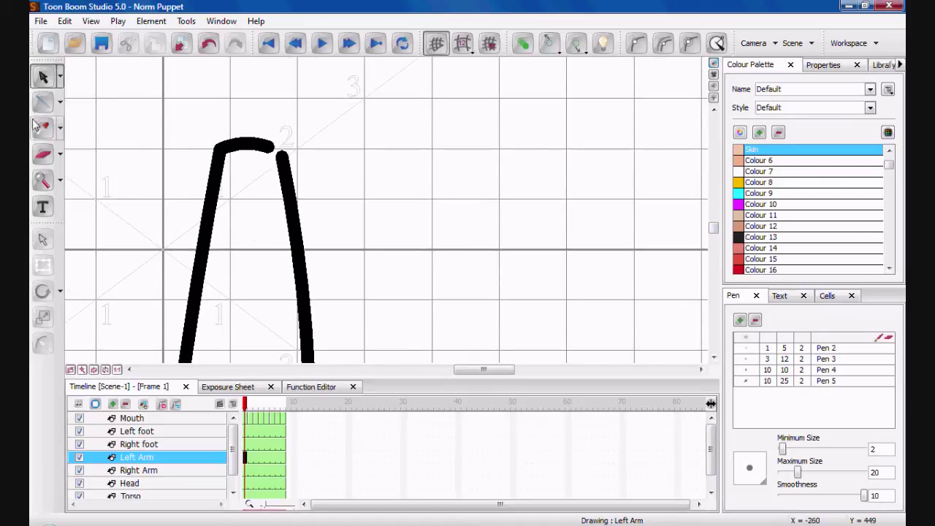
left_click(60, 128)
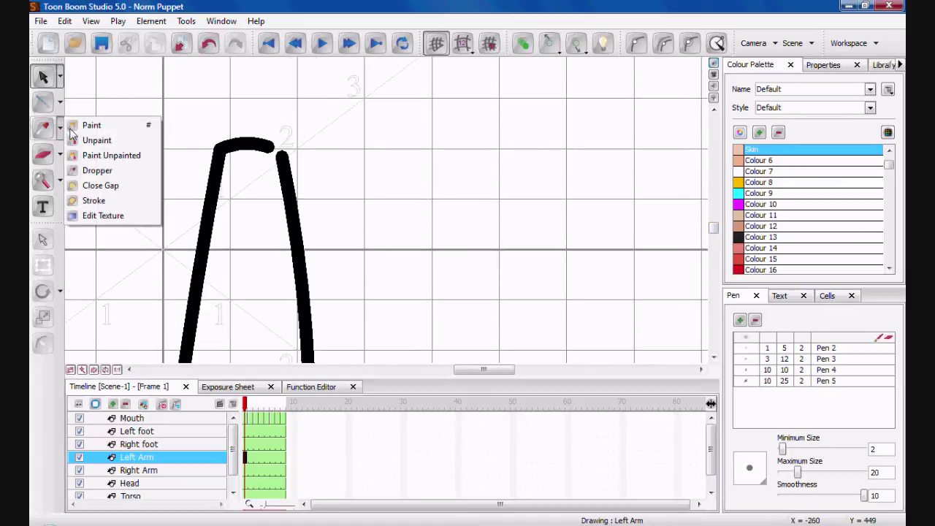
Step: Seal the left arm's top opening, fill the arm with Skin, and show the Right Arm drawing
left_click(112, 187)
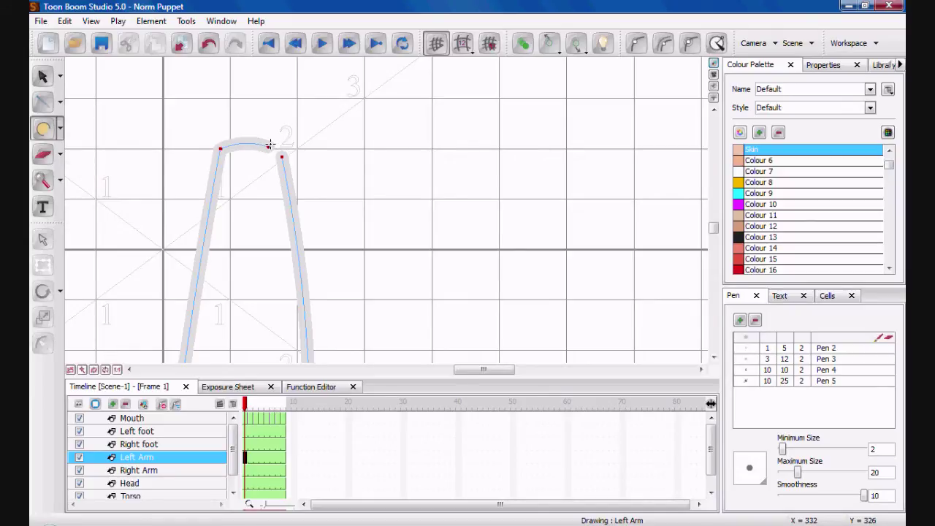
left_click_drag(270, 144, 278, 148)
left_click(60, 129)
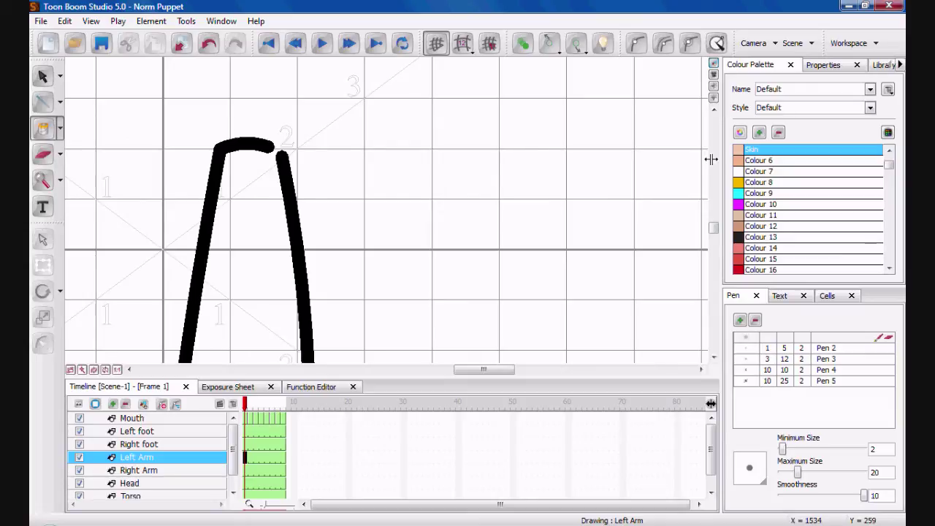
scroll(372, 224, "down", 1)
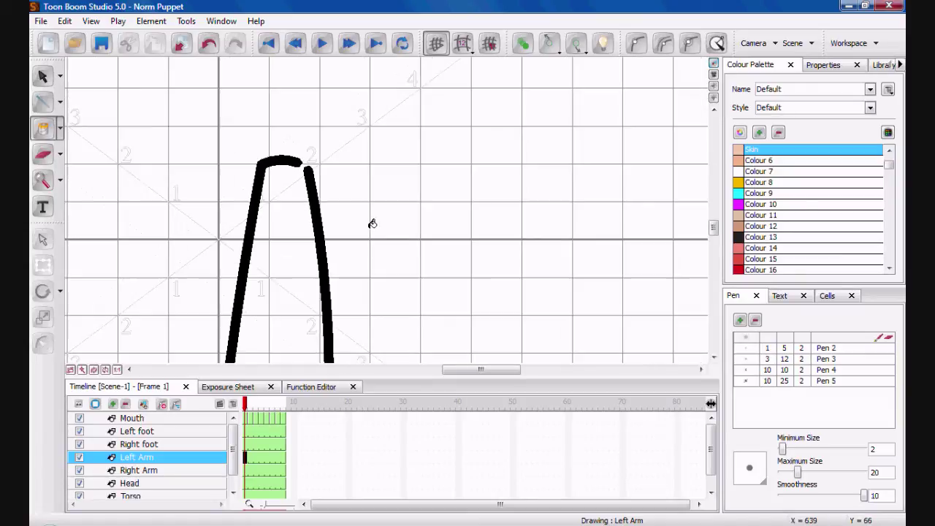
left_click_drag(714, 233, 713, 247)
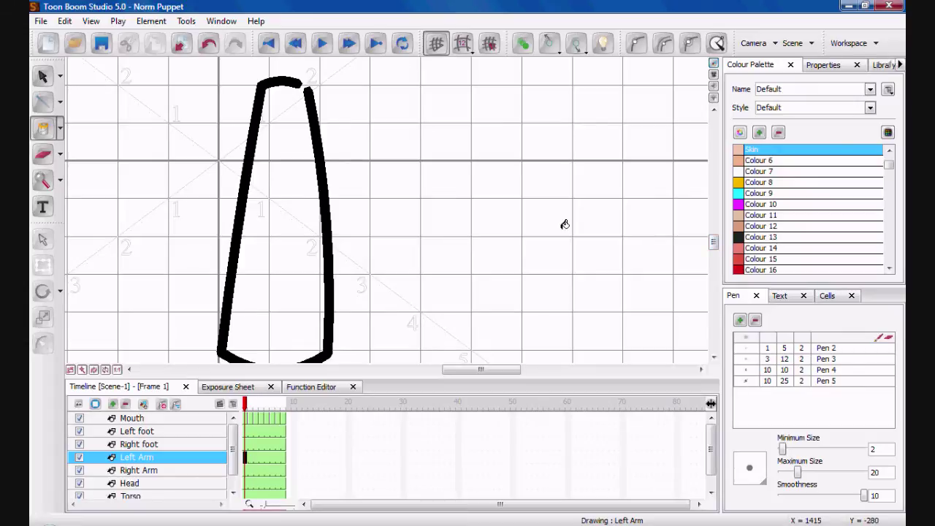
left_click(293, 192)
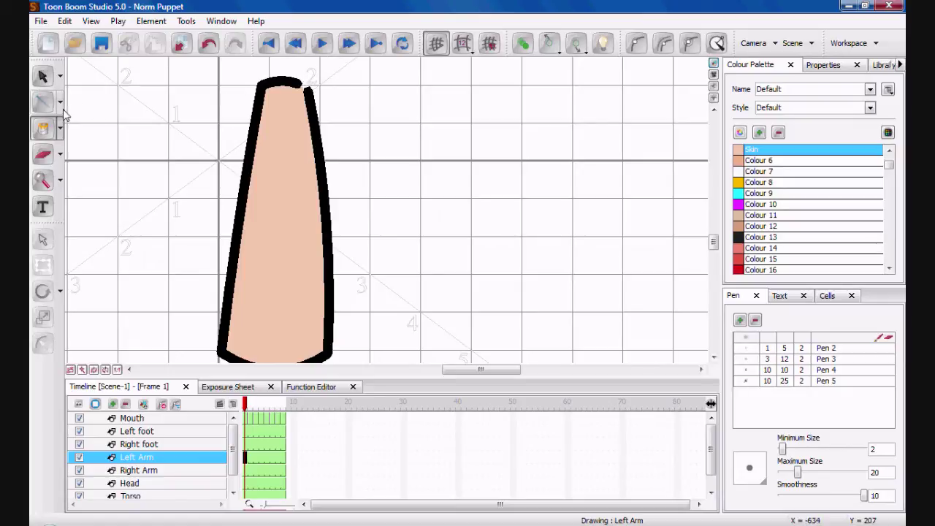
left_click(247, 471)
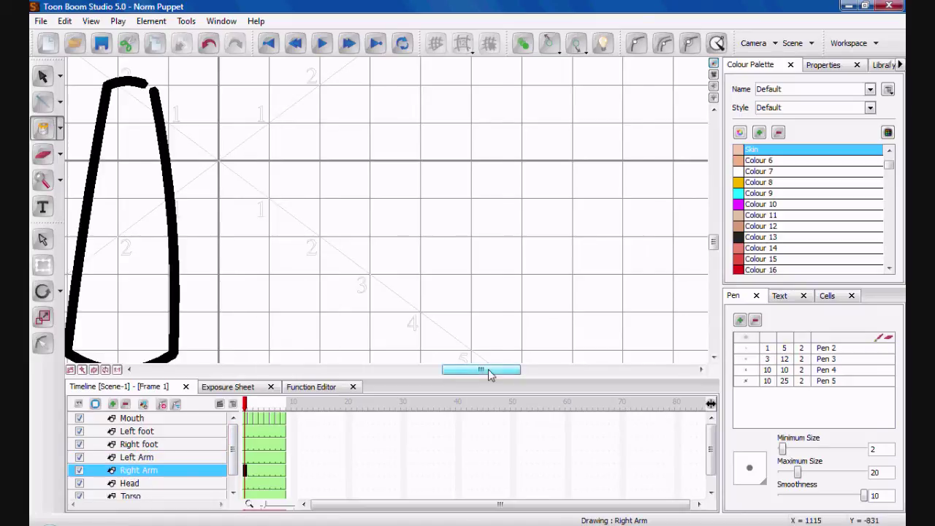
left_click_drag(485, 370, 411, 370)
Step: Seal the right arm's top-right gap, fill the arm with Skin, and zoom out
left_click(60, 128)
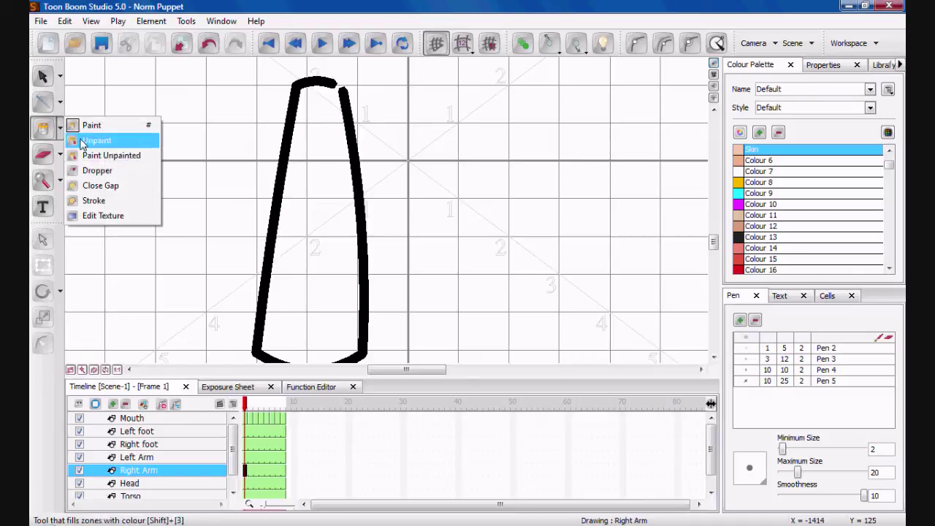
left_click(127, 183)
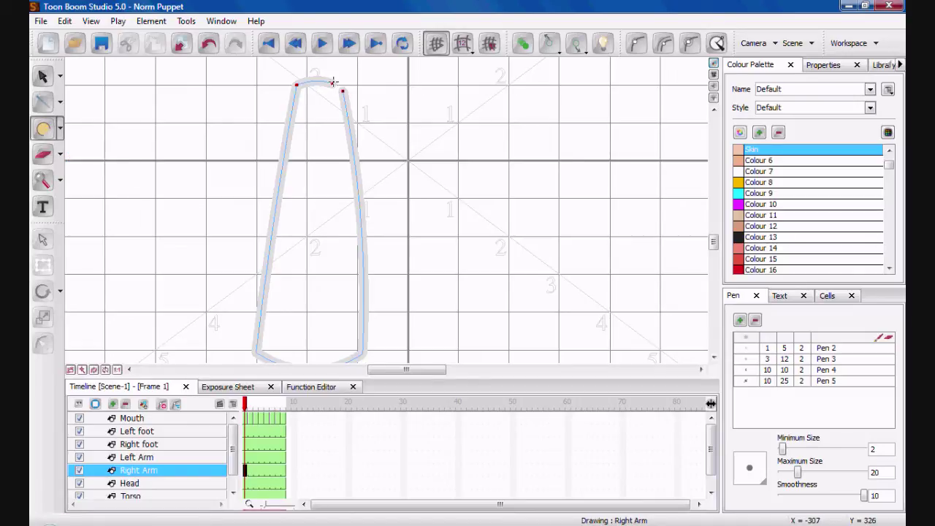
left_click_drag(333, 82, 345, 92)
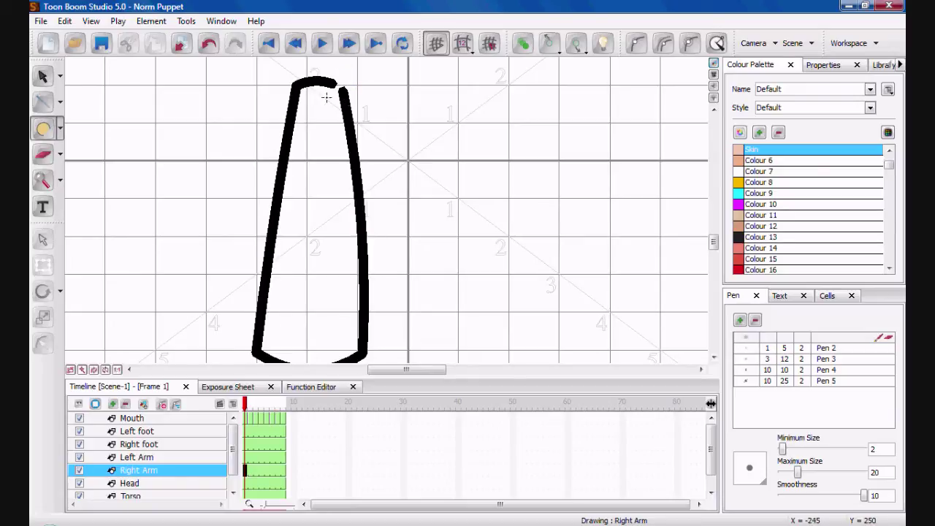
left_click(61, 127)
left_click(80, 126)
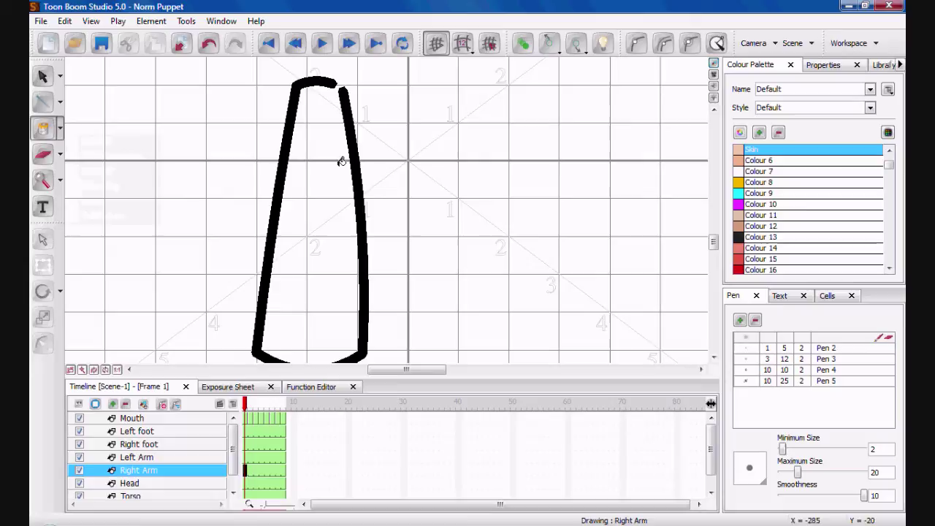
left_click(331, 268)
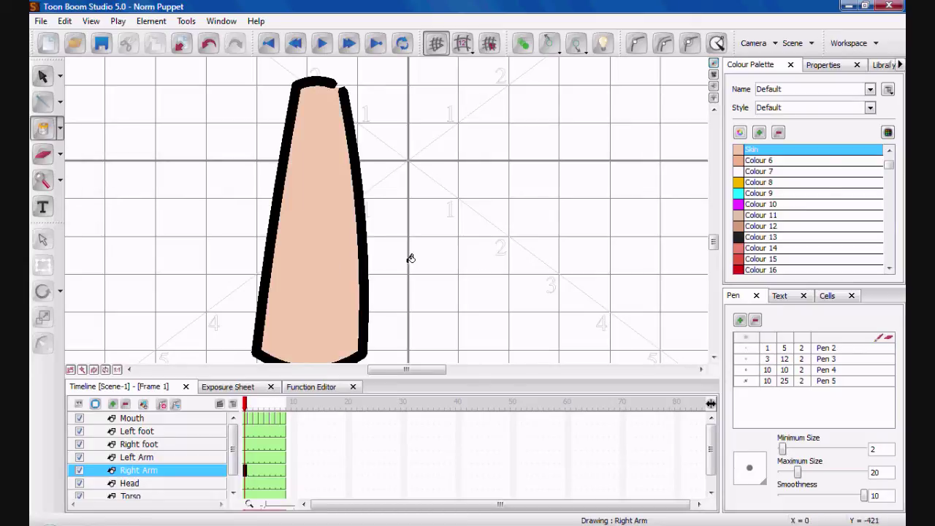
key("2")
key("2")
key("2")
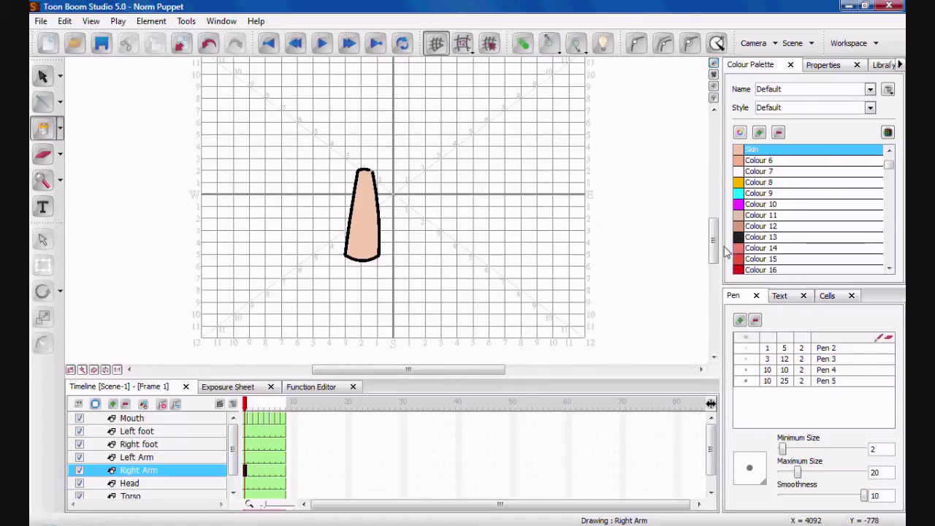
left_click_drag(714, 240, 714, 236)
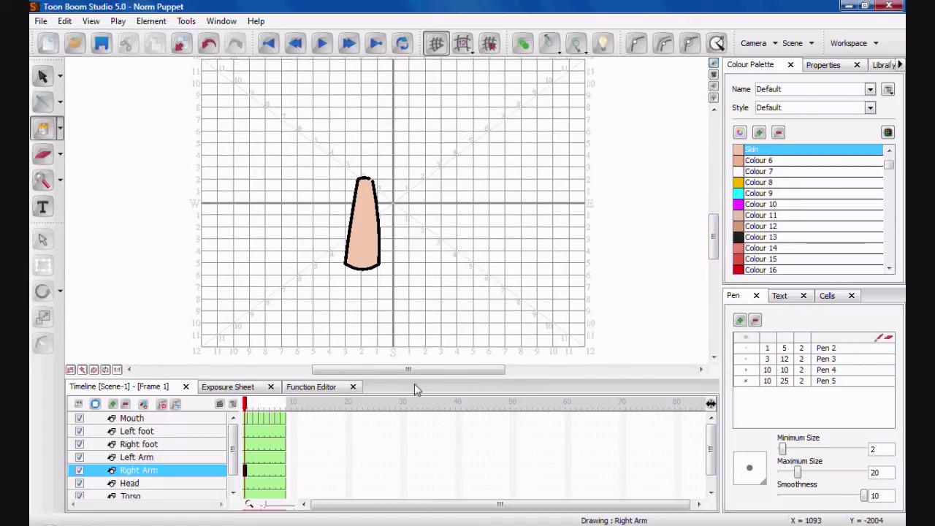
Step: Show the Head drawing with the grid on, zoomed in on the head
left_click(246, 484)
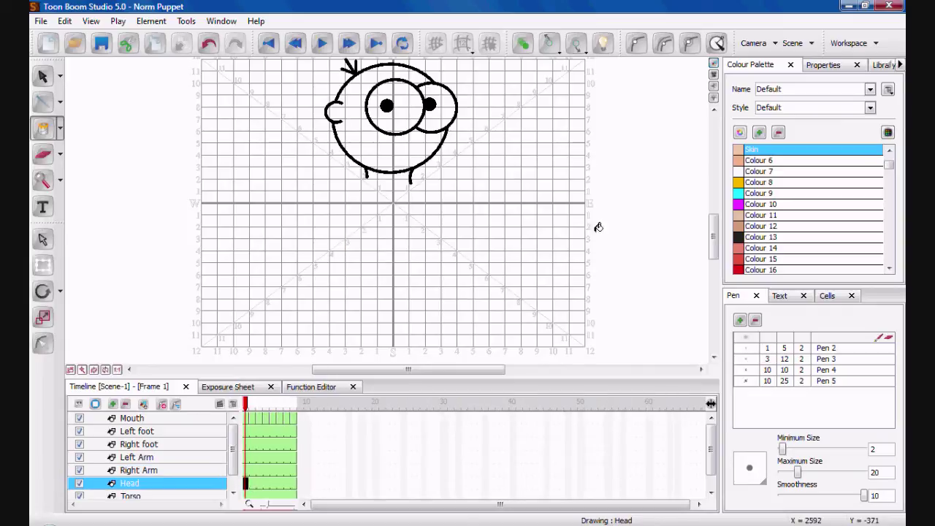
key("alt+s")
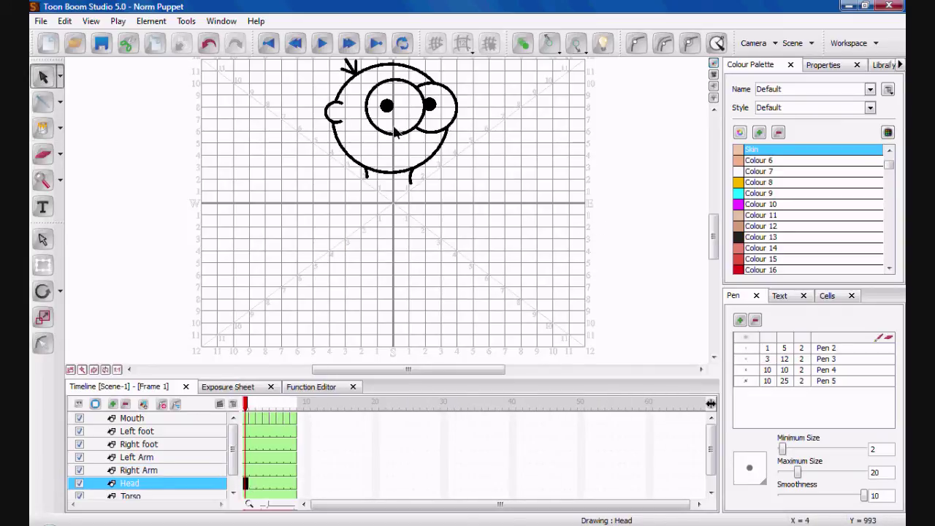
key("ctrl+g")
key("1")
key("2")
key("2")
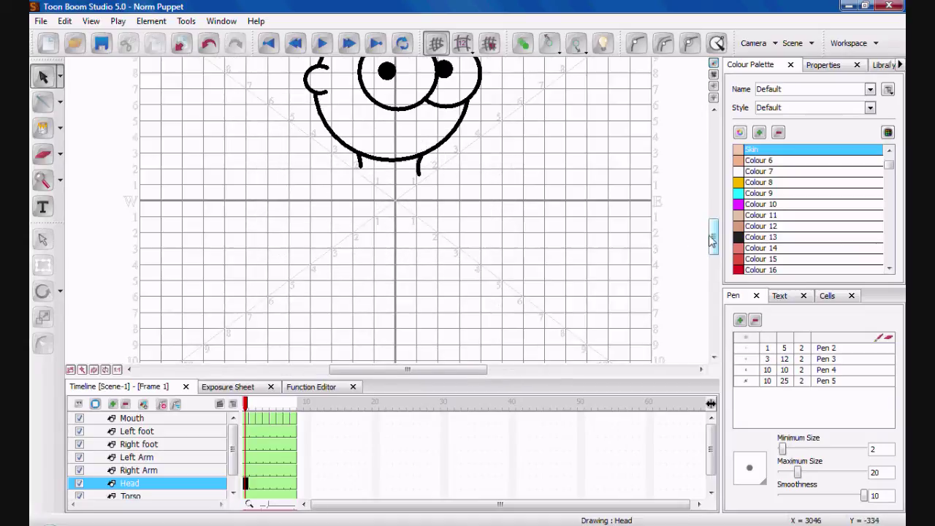
key("2")
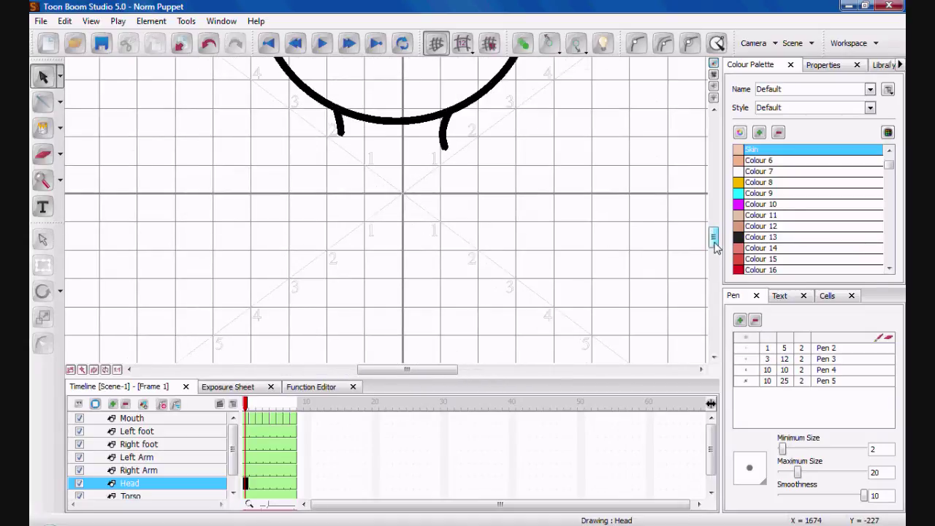
left_click_drag(713, 233, 713, 212)
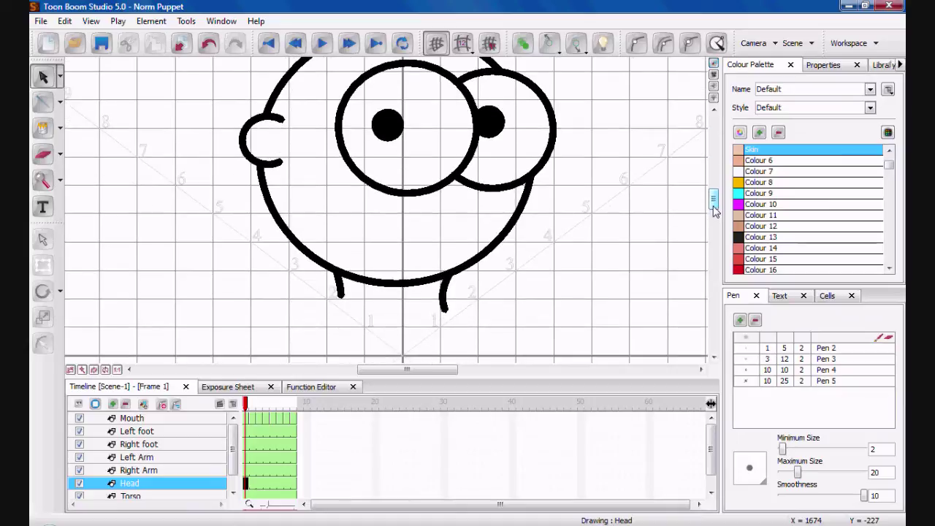
Step: Draw an invisible gap-closing stroke joining the bottoms of the two neck lines
left_click(61, 132)
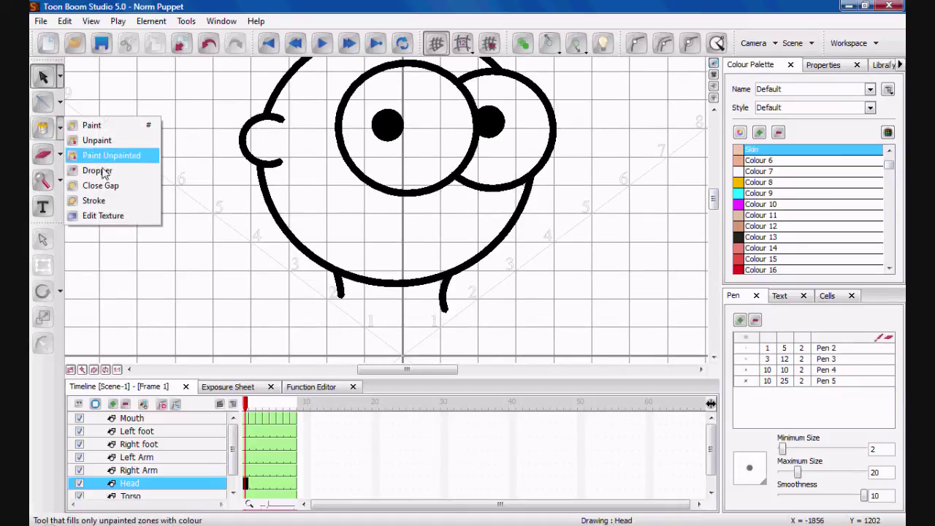
left_click(110, 204)
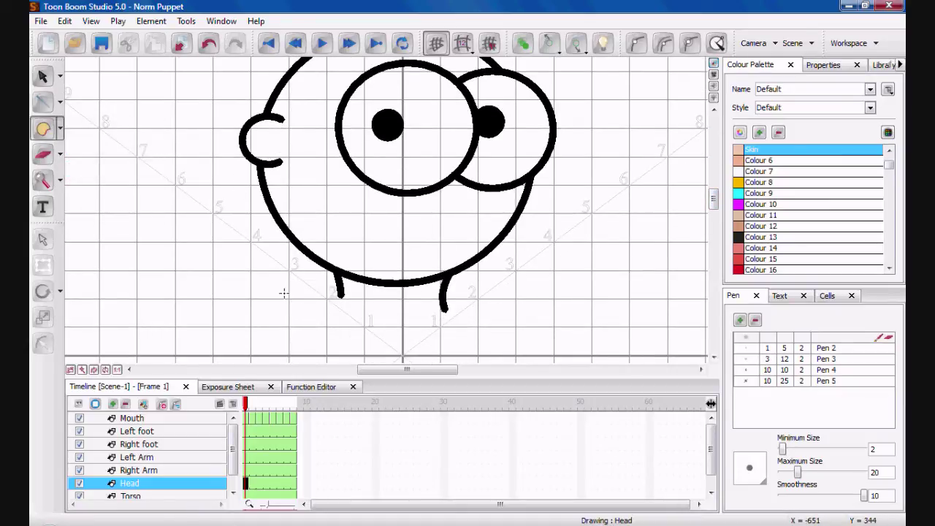
key("ctrl+a")
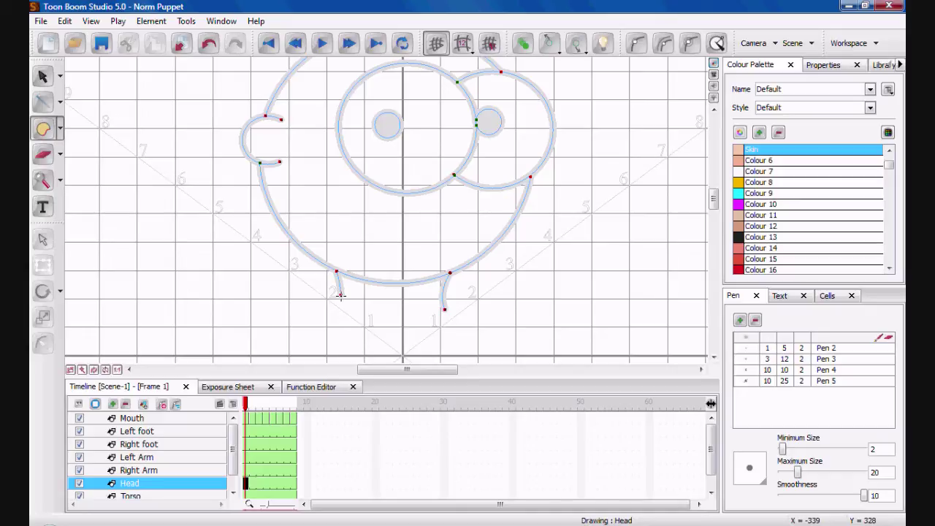
left_click_drag(341, 295, 444, 321)
left_click(60, 128)
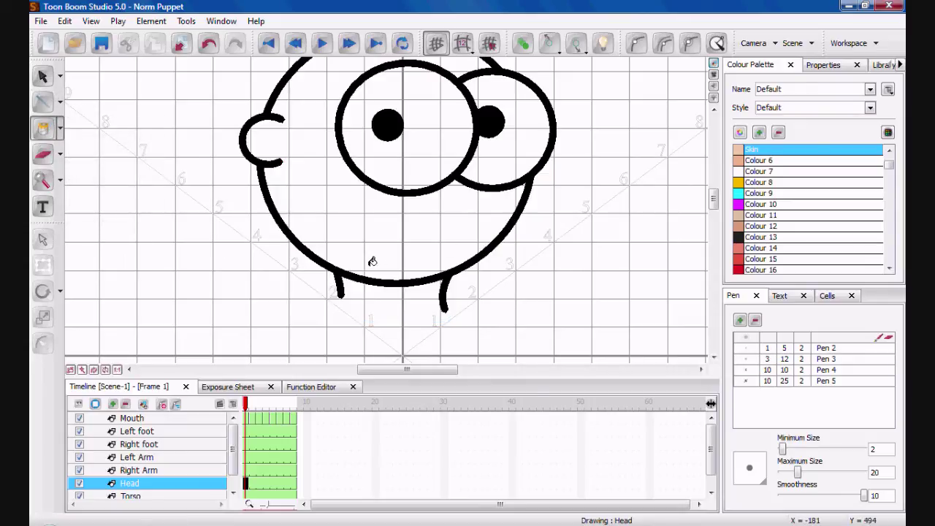
Step: Fill the neck and head with Skin and the left eye with white Colour 7
left_click(373, 298)
left_click(420, 203)
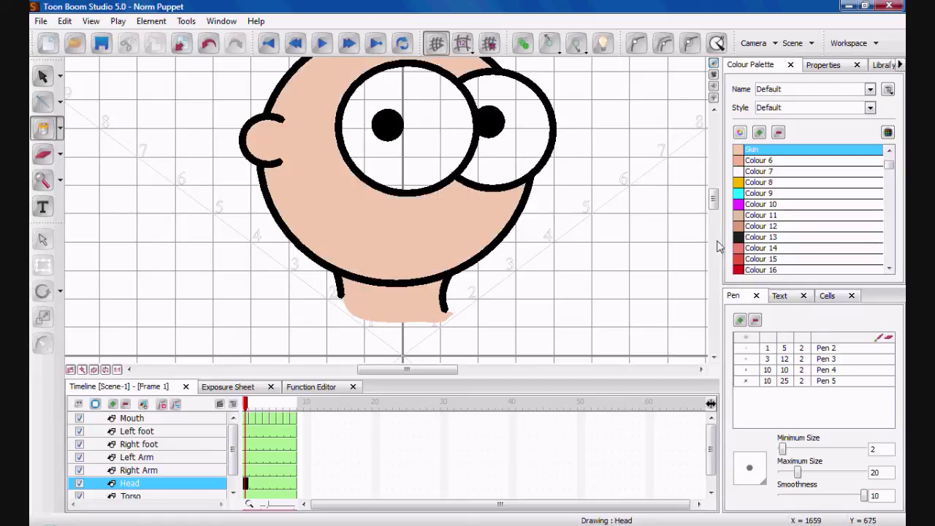
scroll(715, 201, "up", 2)
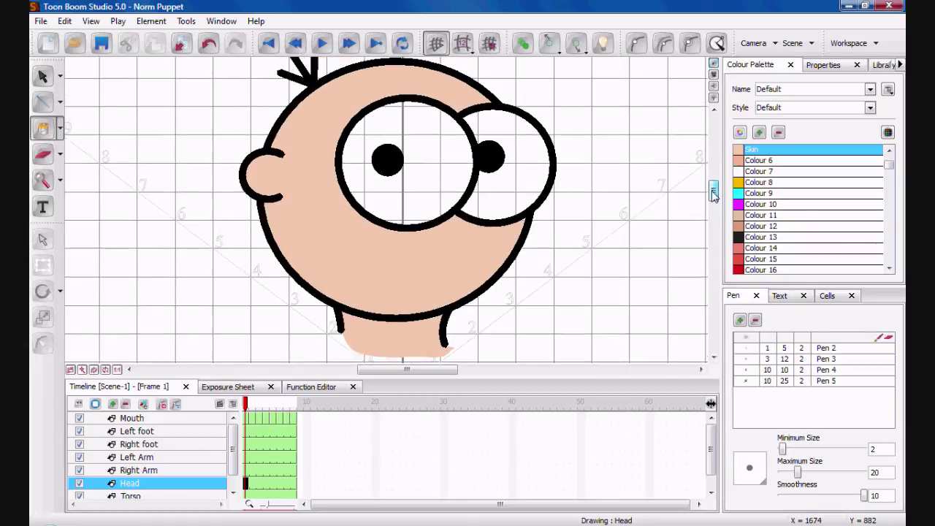
left_click_drag(714, 198, 713, 192)
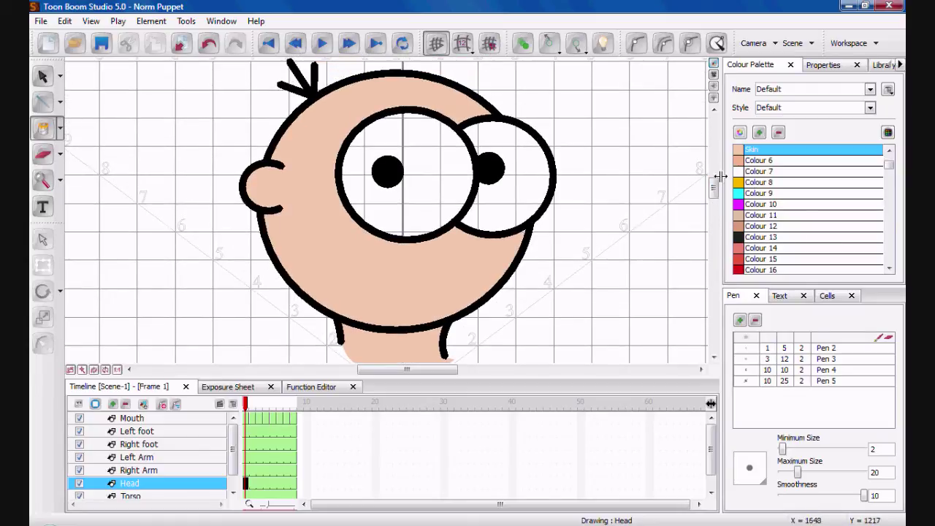
left_click(757, 173)
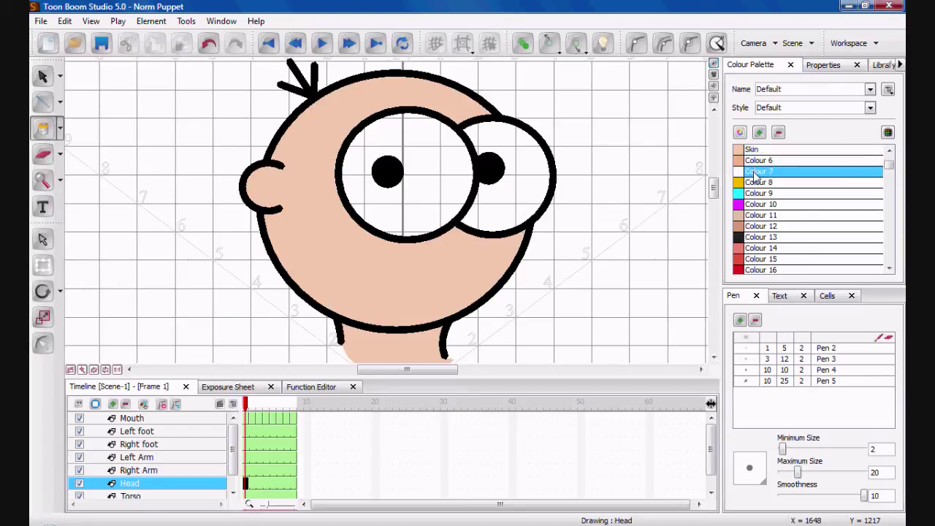
left_click(428, 184)
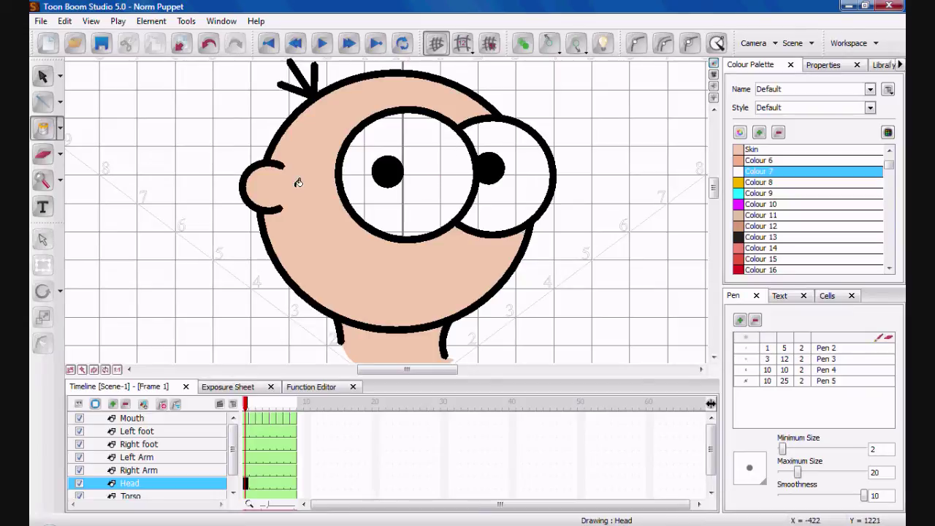
key("2")
key("2")
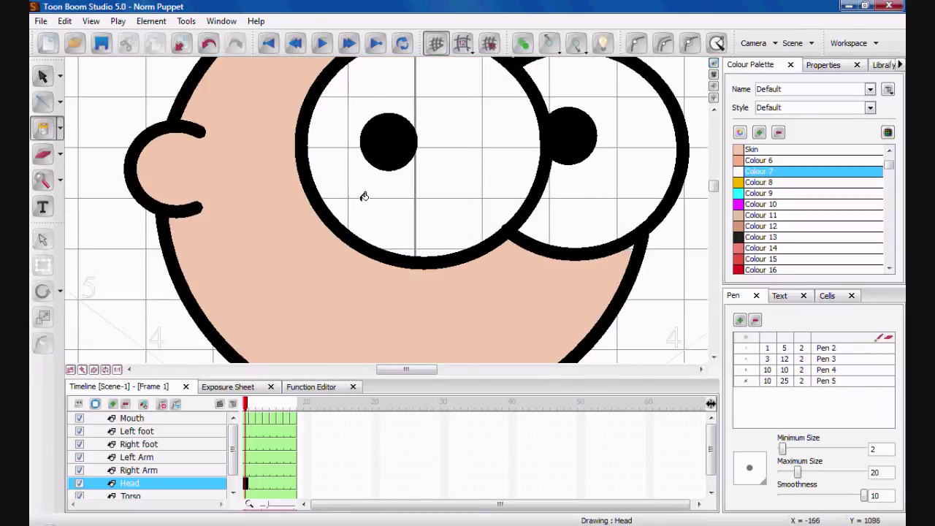
key("2")
left_click(429, 180)
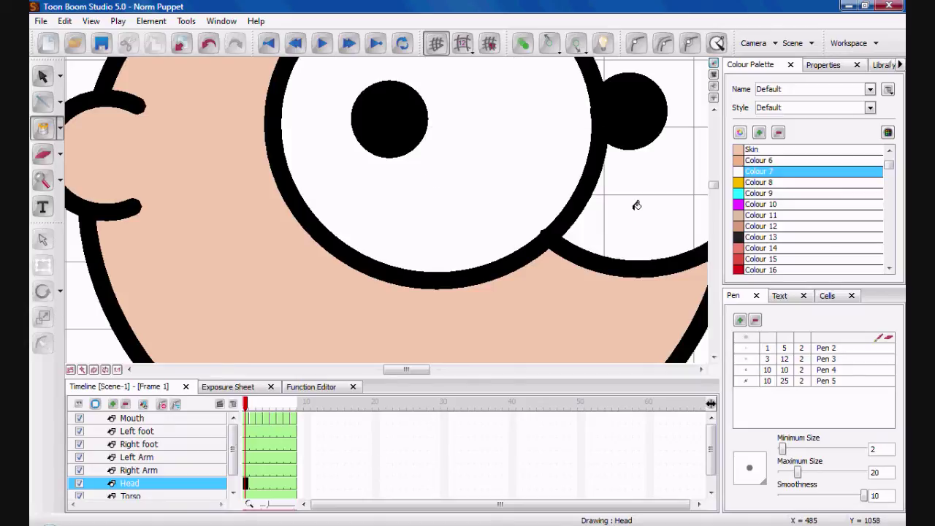
left_click_drag(407, 369, 465, 369)
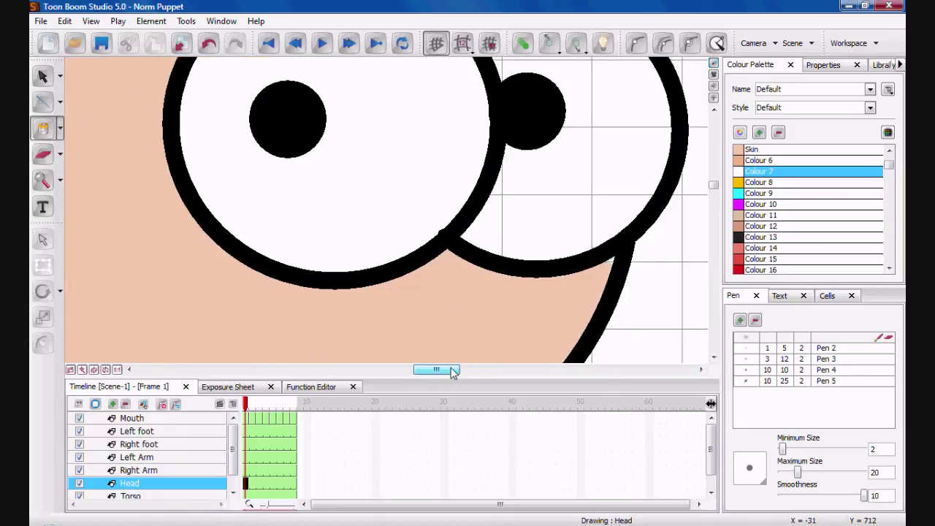
left_click_drag(715, 184, 716, 179)
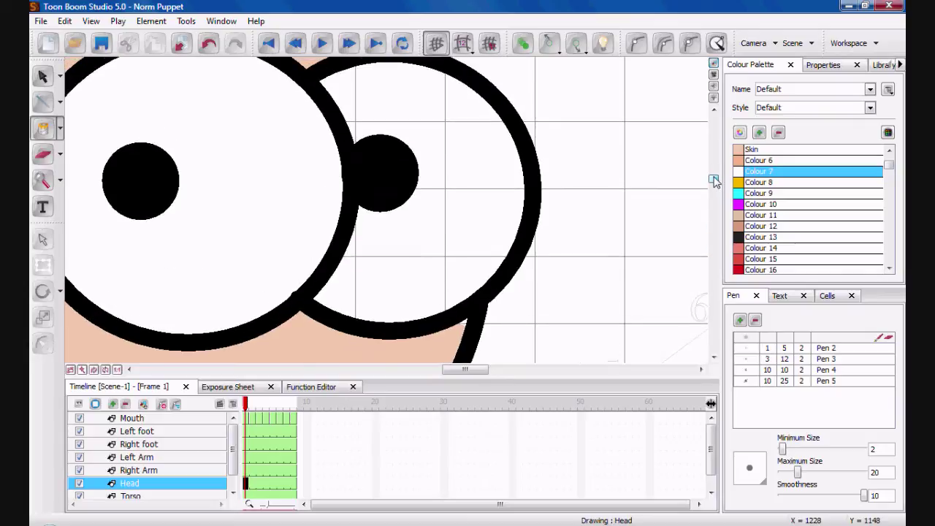
Step: Zoom in on the right eye, then back out to the whole head
key("2")
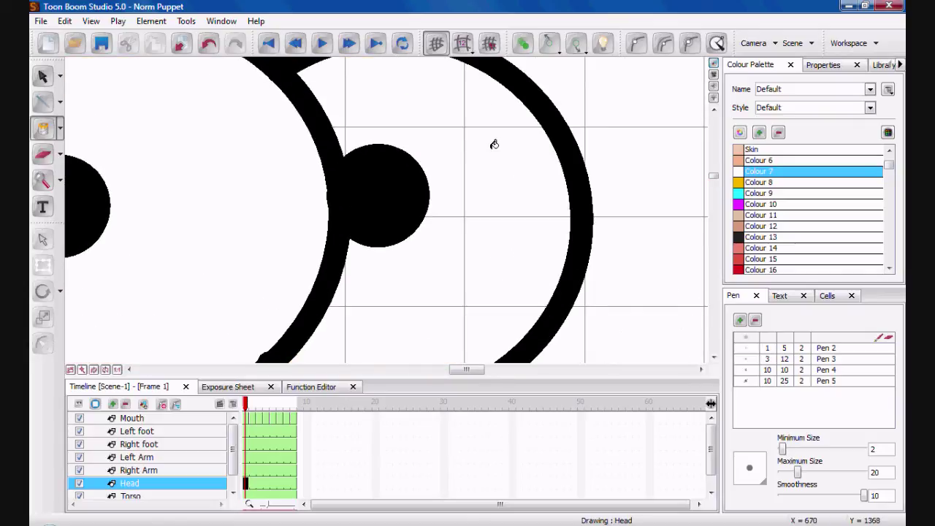
key("2")
key("2")
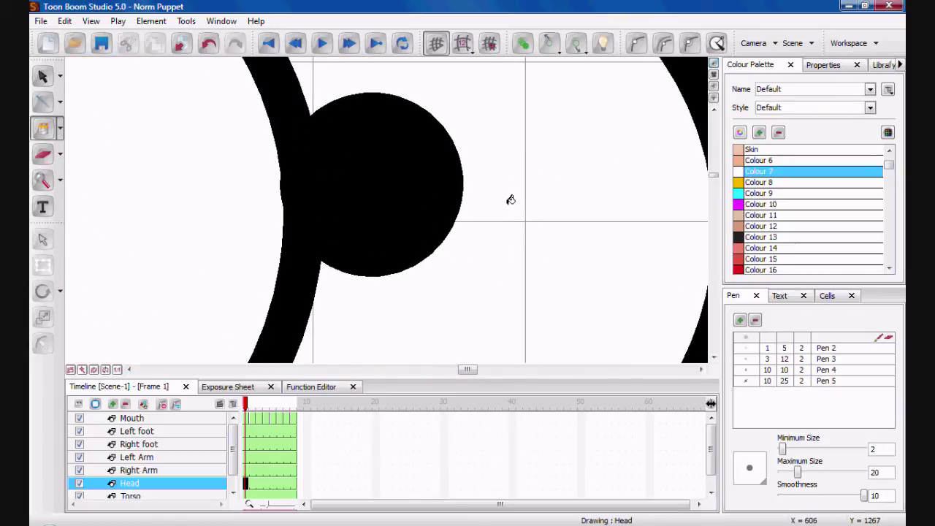
key("1")
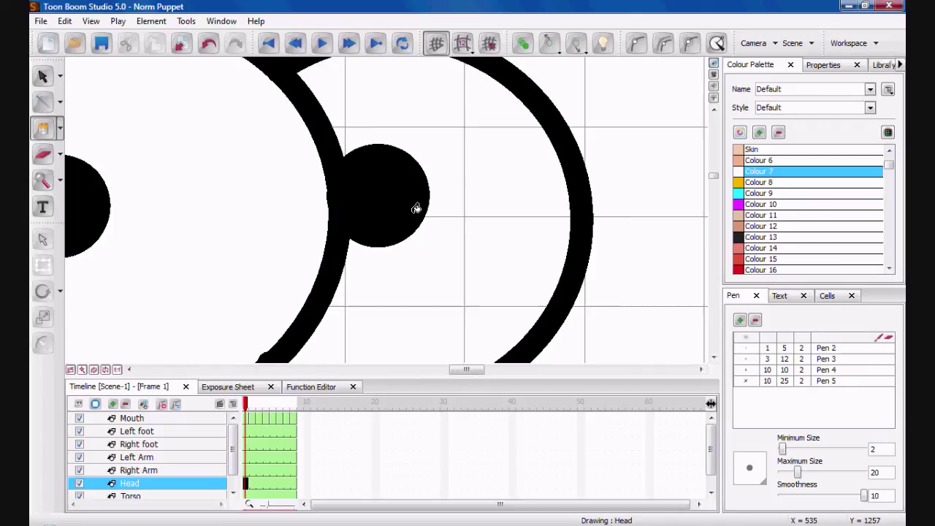
key("1")
key("1")
key("1")
key("1")
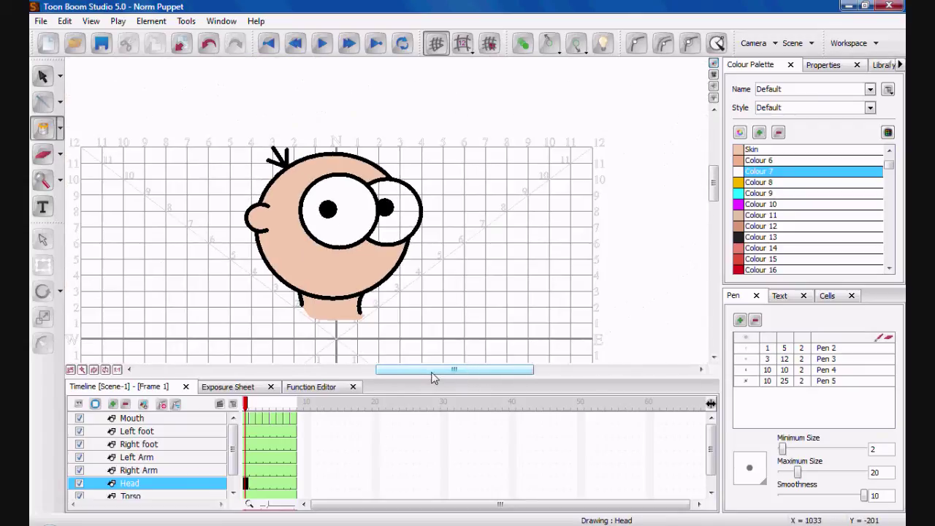
left_click_drag(433, 377, 396, 370)
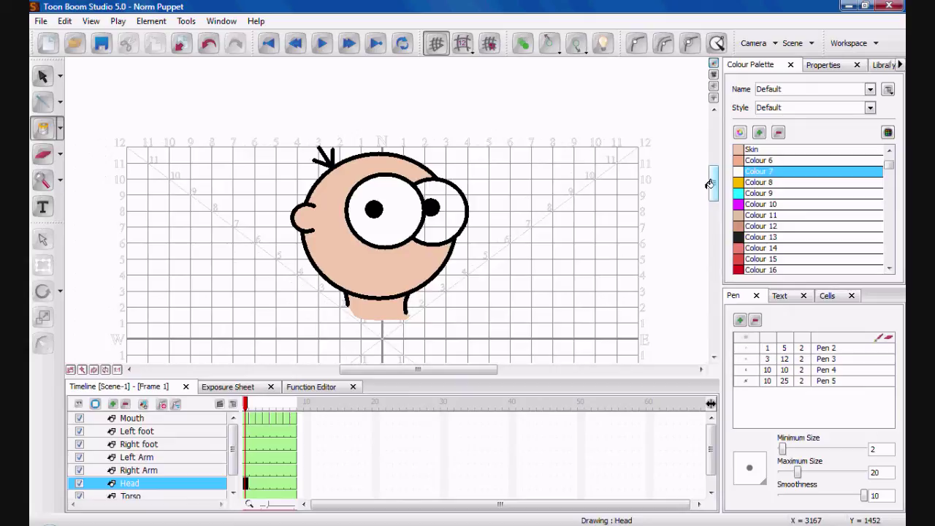
key("2")
key("2")
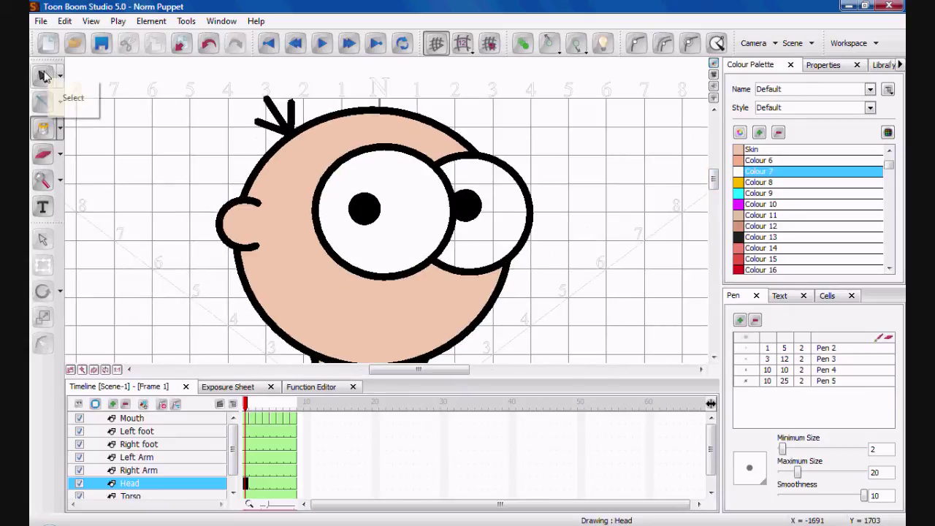
Step: Select the right eye's outline strokes, then clear the selection
left_click(44, 76)
left_click(496, 165)
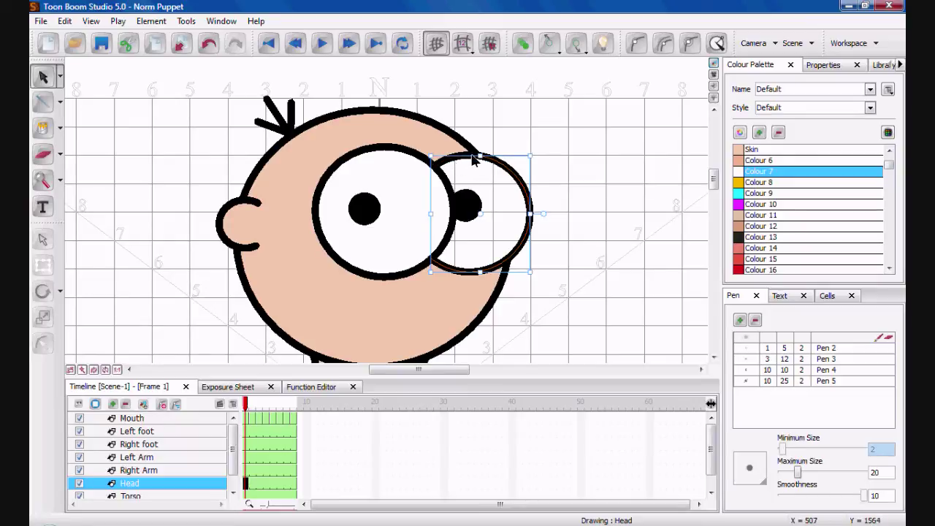
left_click(475, 161)
left_click(476, 158)
left_click(479, 157)
left_click(470, 159)
left_click(475, 159)
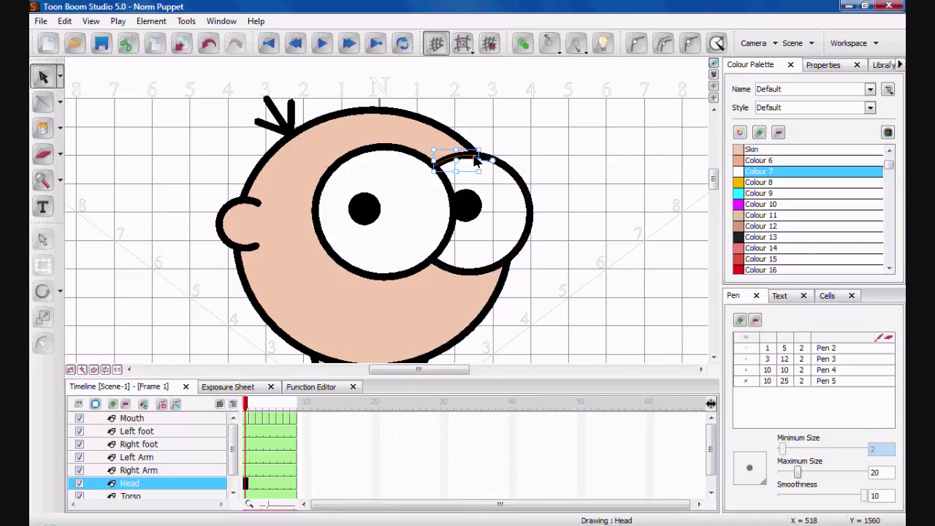
left_click(518, 185)
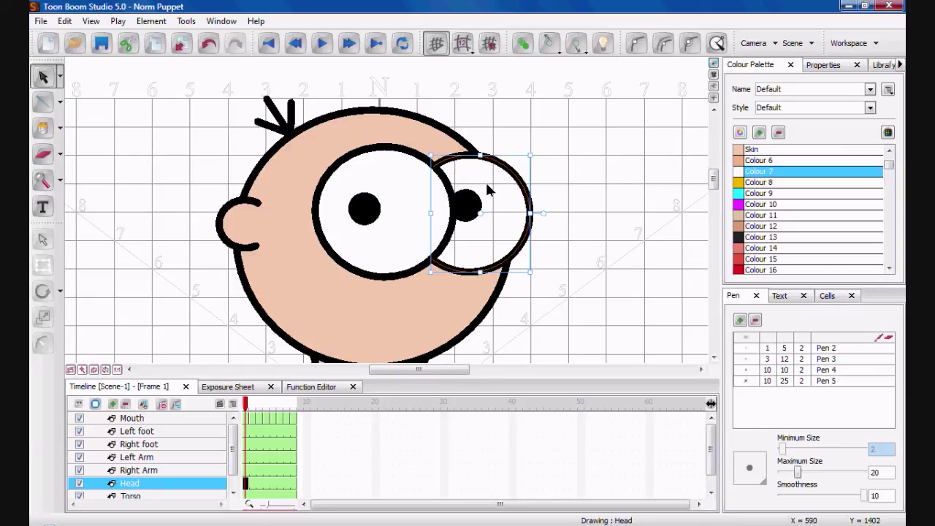
key("Escape")
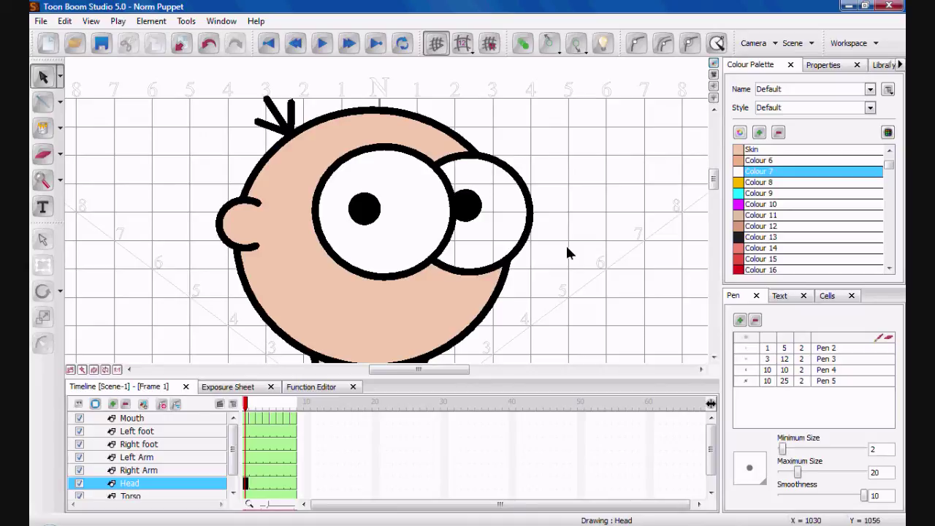
Step: Select and deselect the head contours, then zoom in on the eyes
left_click(335, 170)
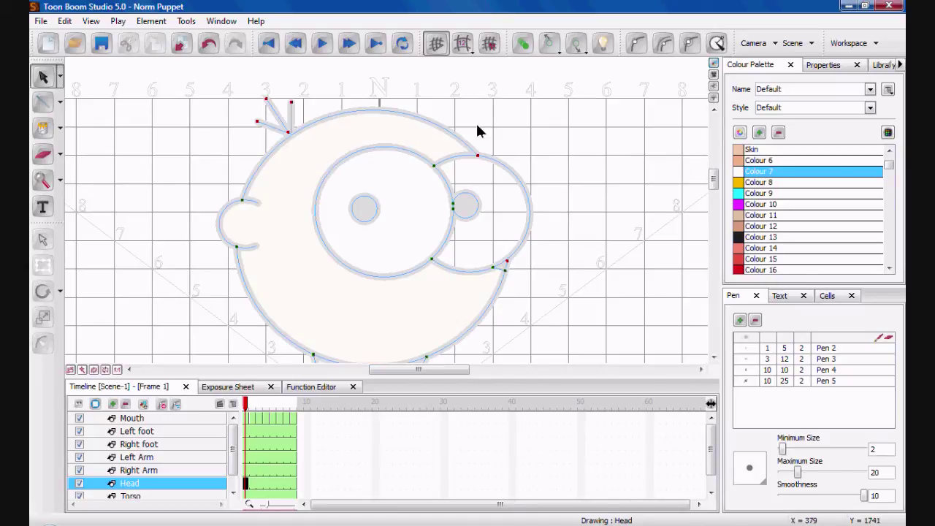
left_click(517, 279)
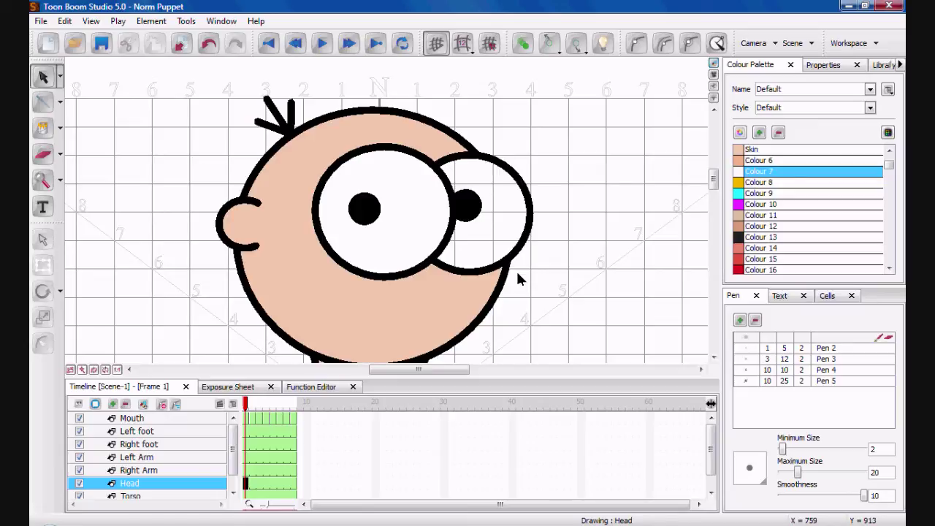
key("1")
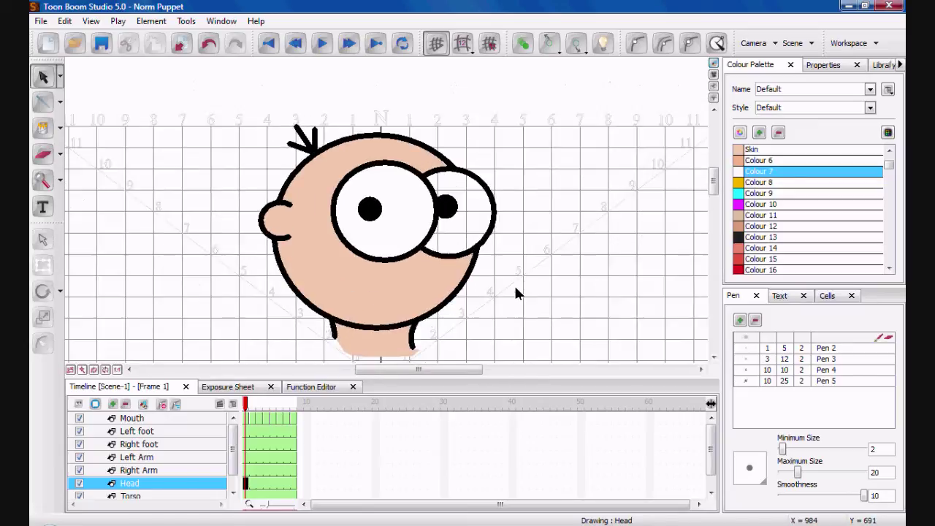
key("2")
key("2")
key("2")
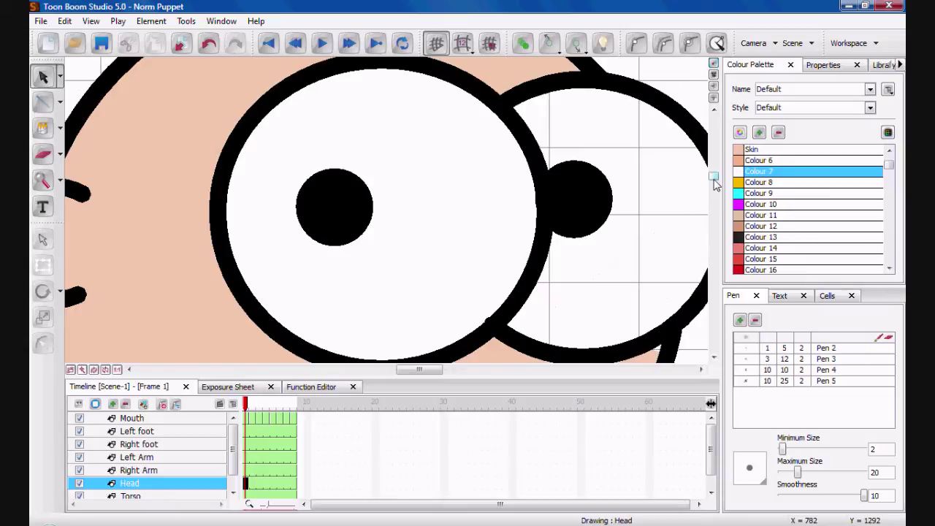
left_click_drag(715, 182, 716, 200)
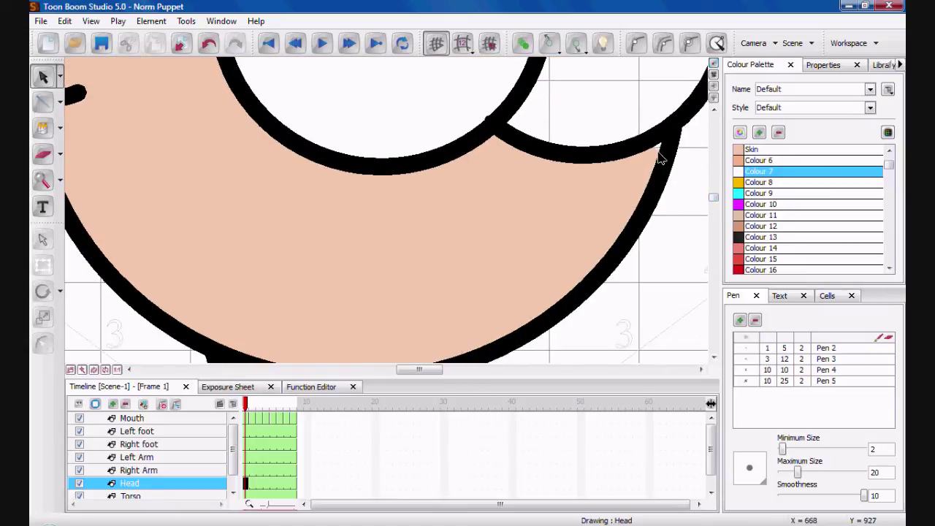
mouse_move(428, 370)
left_mouse_down()
mouse_move(513, 369)
mouse_move(488, 377)
left_mouse_up()
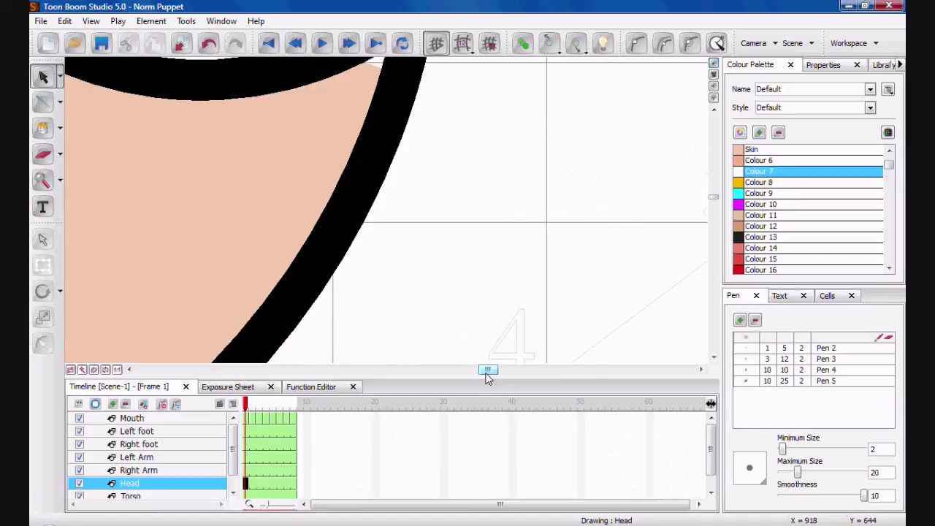
left_click_drag(715, 196, 716, 193)
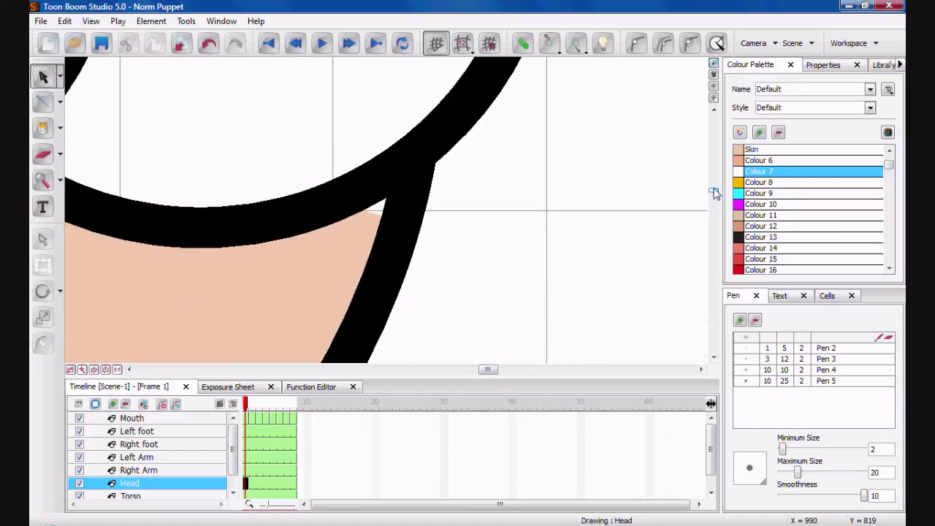
Step: Fill the white neck gap with Skin, reselect Colour 7, toggle the grid, and return to Select
left_click(42, 127)
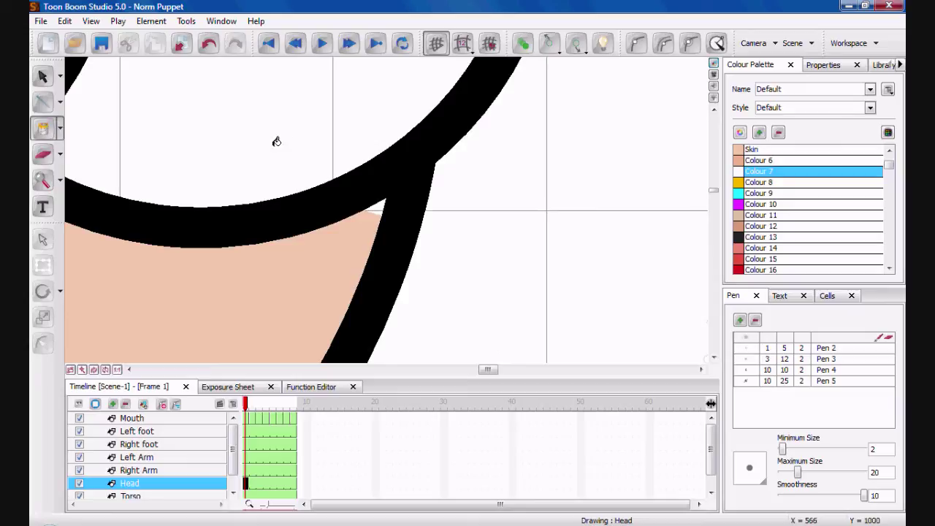
left_click(766, 150)
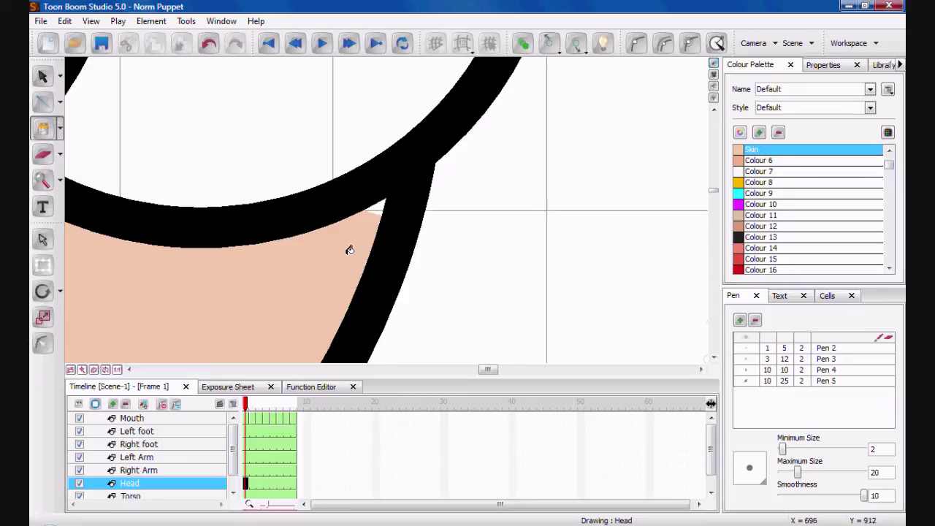
left_click(377, 209)
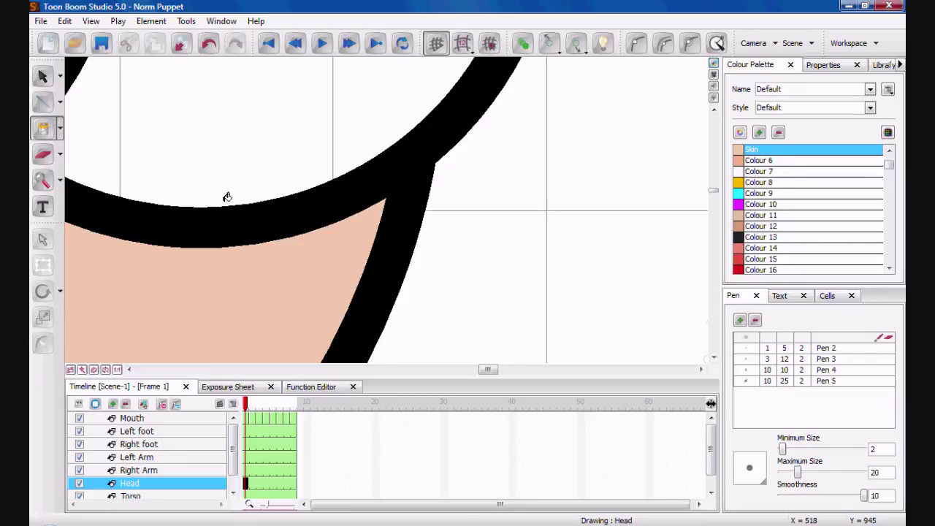
left_click(768, 173)
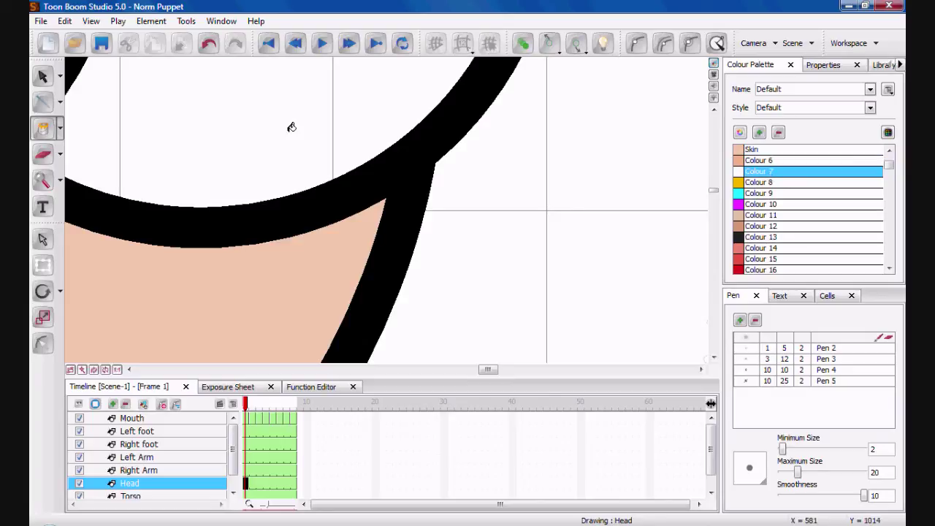
key("ctrl+g")
left_click(42, 76)
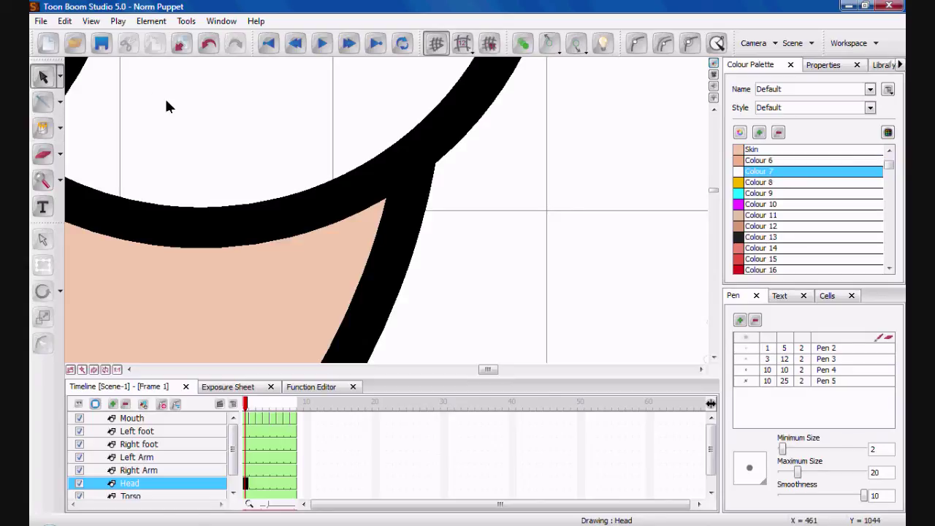
Step: Zoom out to the whole head and briefly view the function editor before the timeline
key("2")
key("2")
key("2")
key("2")
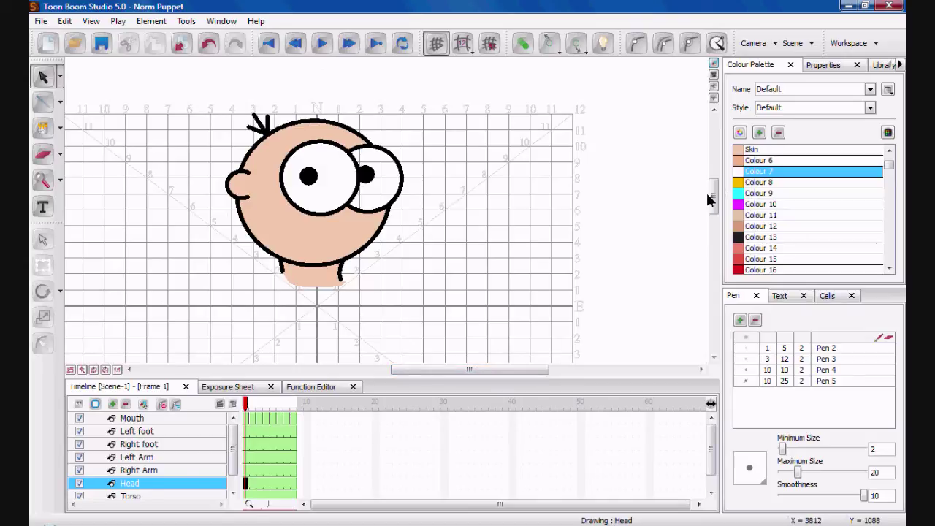
key("2")
left_click_drag(716, 214, 719, 252)
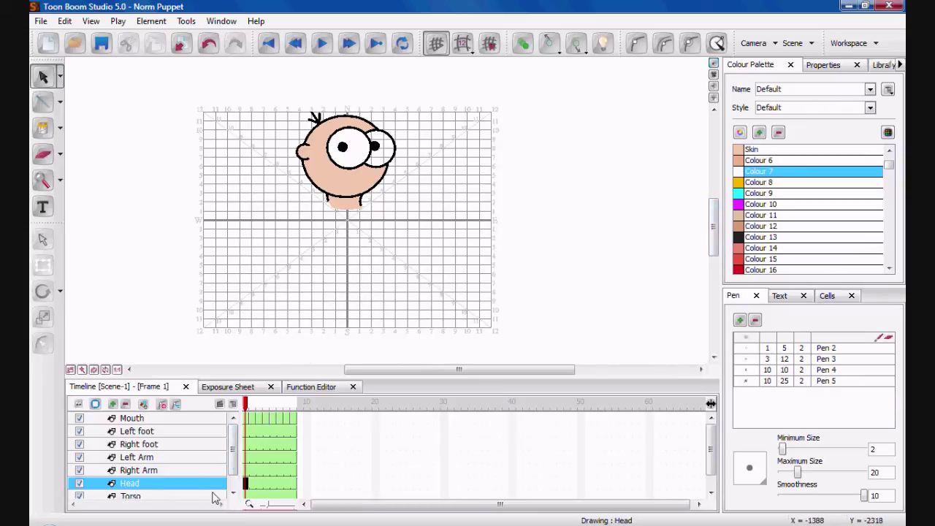
left_click(353, 386)
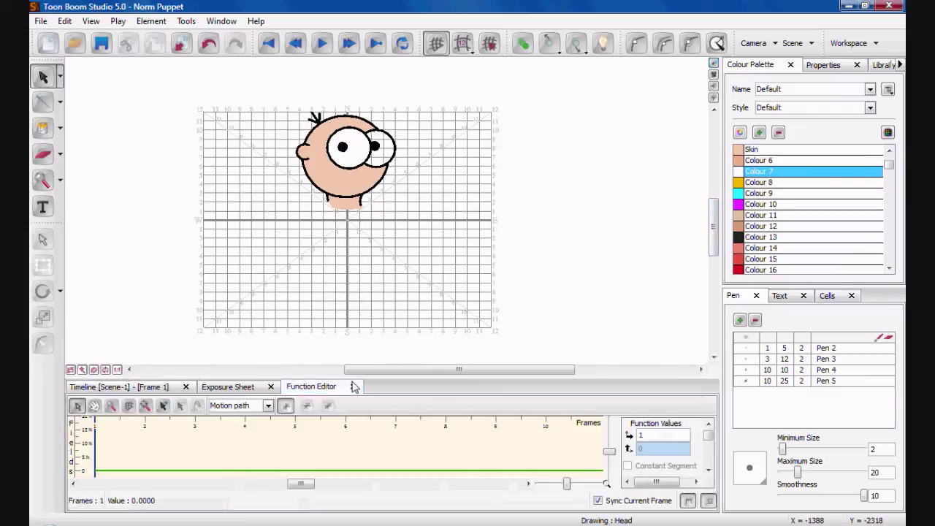
left_click(117, 386)
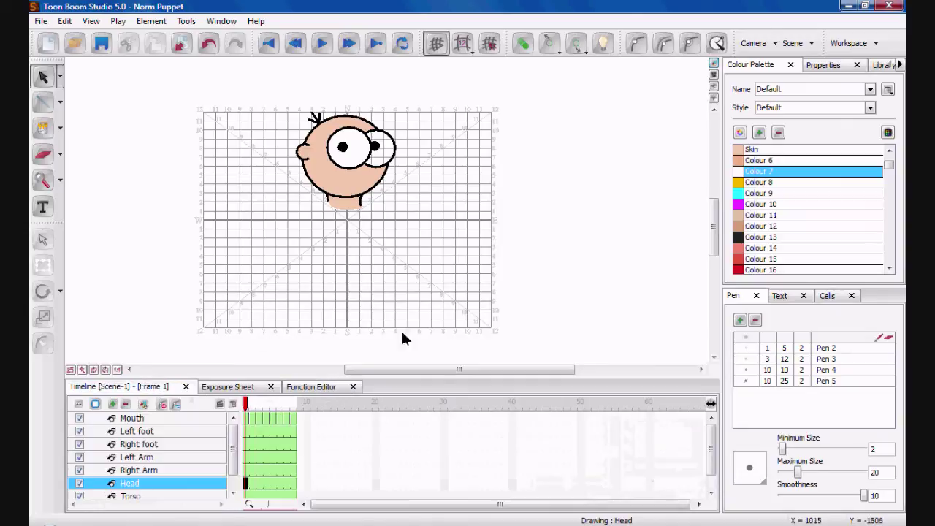
Step: Show the Torso drawing zoomed in and fill its upper region with yellow Colour 8
left_click_drag(360, 375, 350, 352)
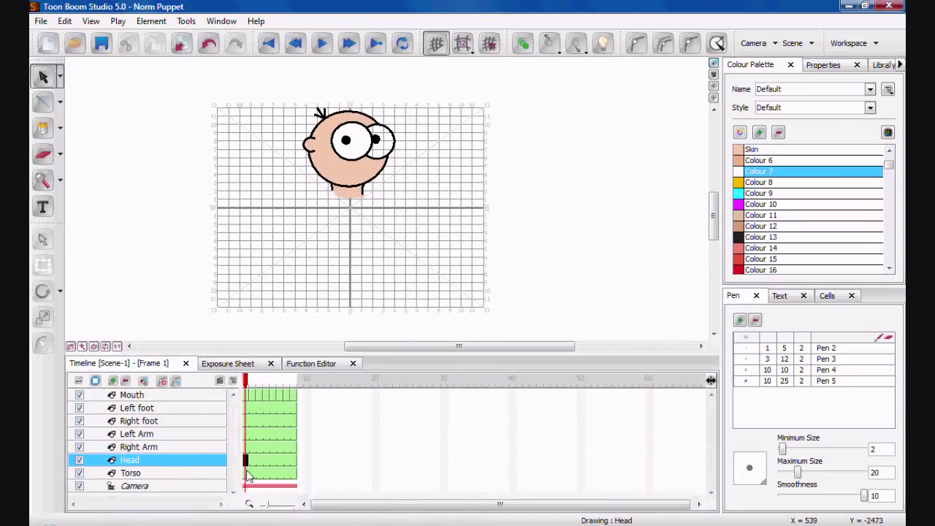
left_click(246, 475)
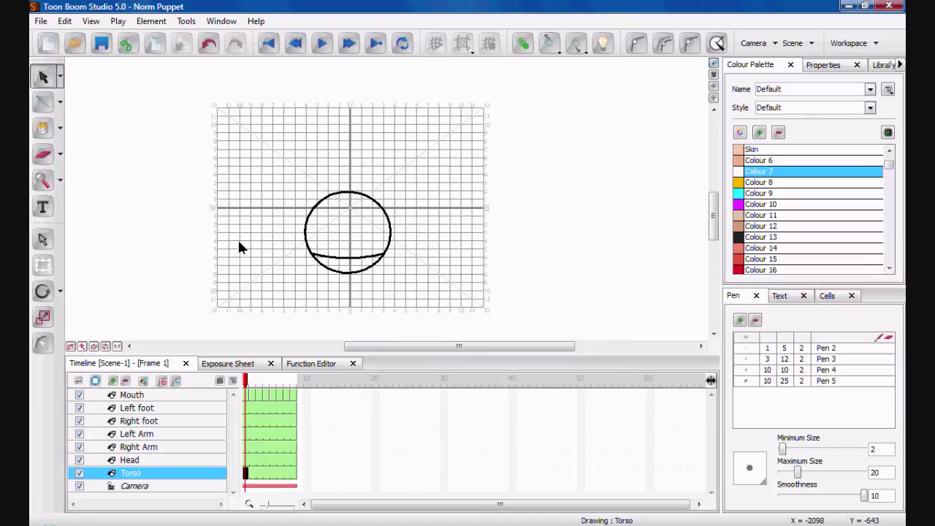
key("2")
key("2")
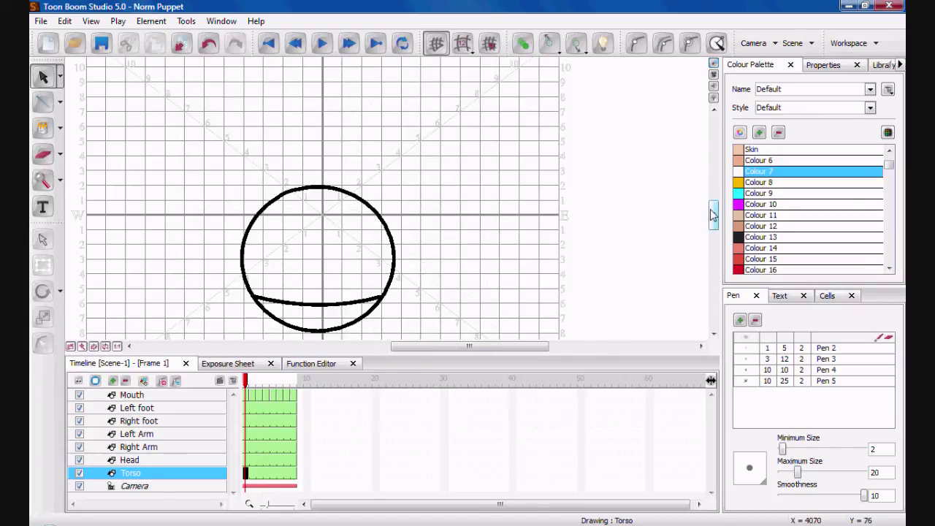
left_click_drag(713, 214, 714, 245)
left_click_drag(511, 348, 445, 345)
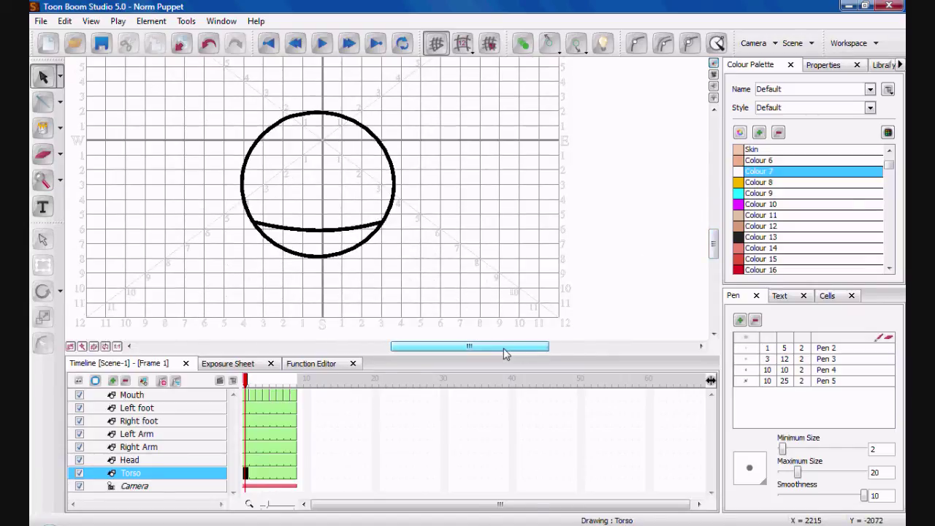
left_click(43, 129)
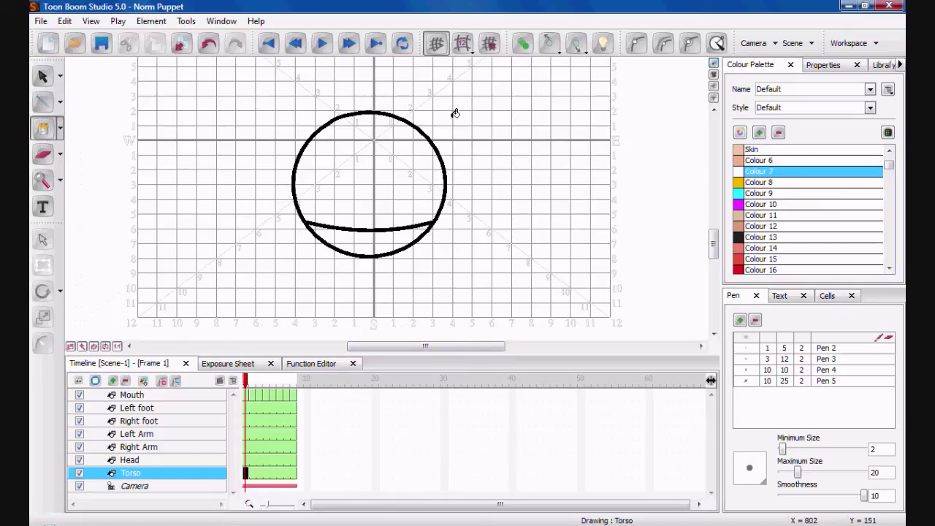
left_click(760, 184)
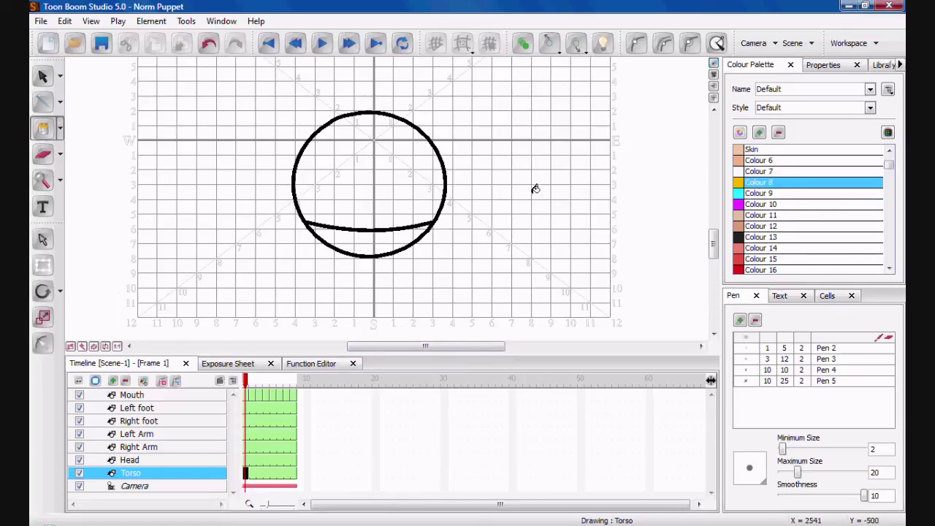
left_click(382, 184)
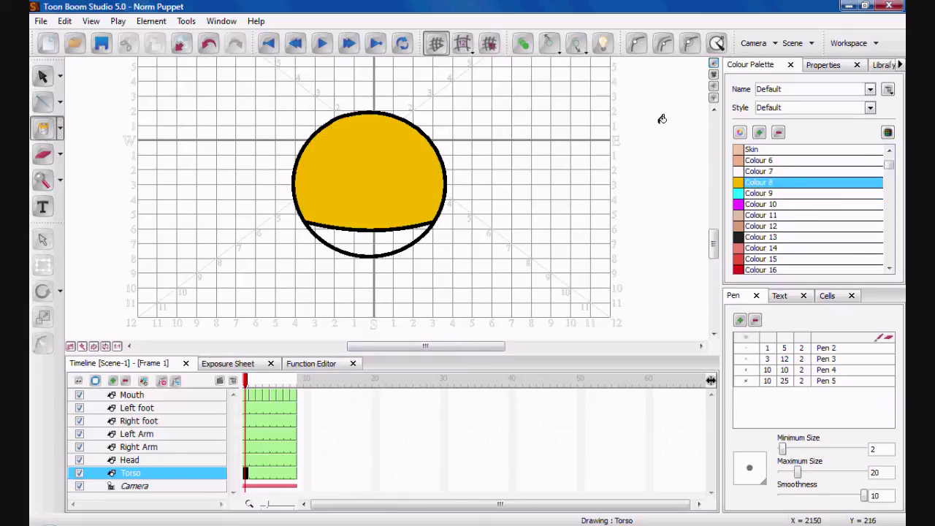
Step: Fill the lower torso region with teal Colour 56
left_click(892, 239)
left_click(893, 239)
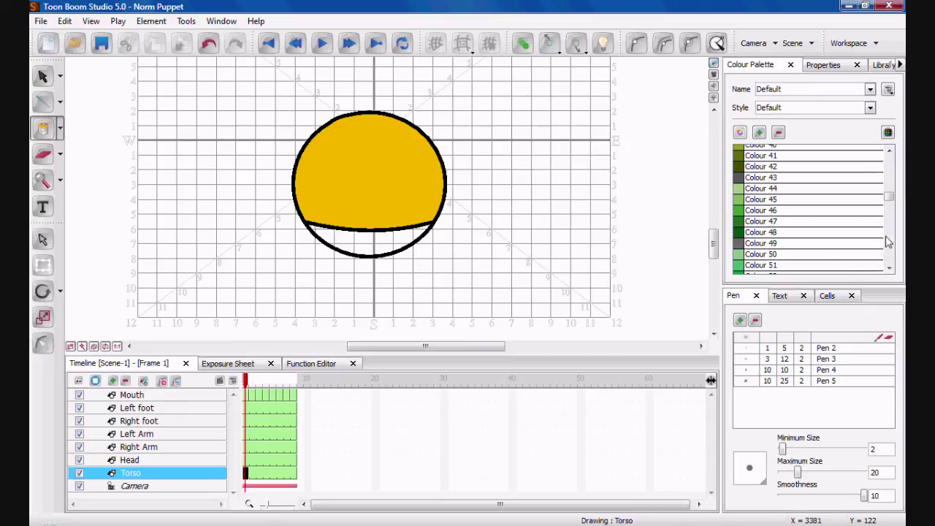
left_click(890, 245)
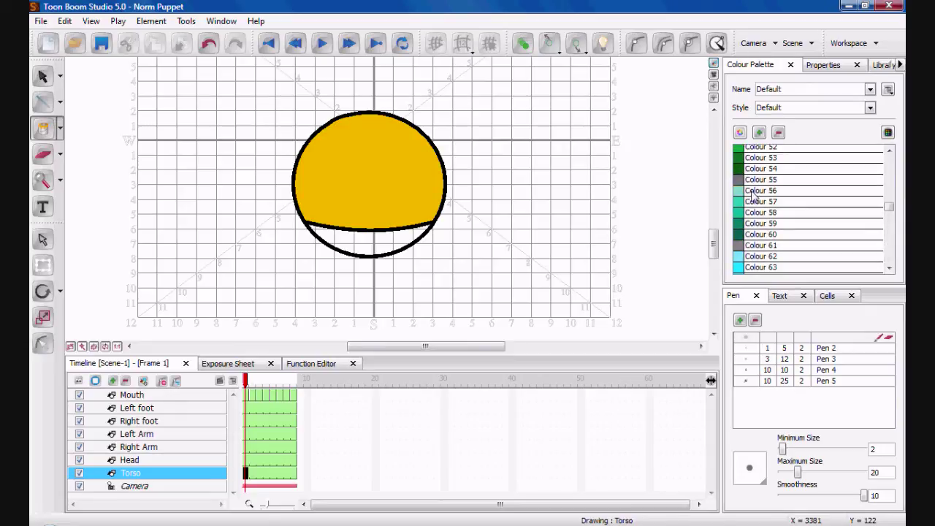
left_click(757, 191)
left_click(395, 235)
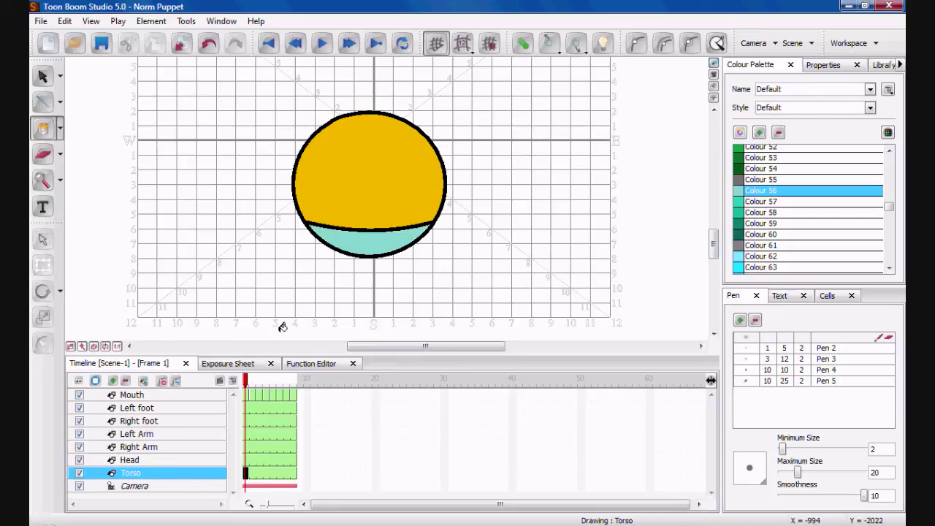
Step: Look through the Left Arm, Right Arm and Head drawings
left_click(150, 436)
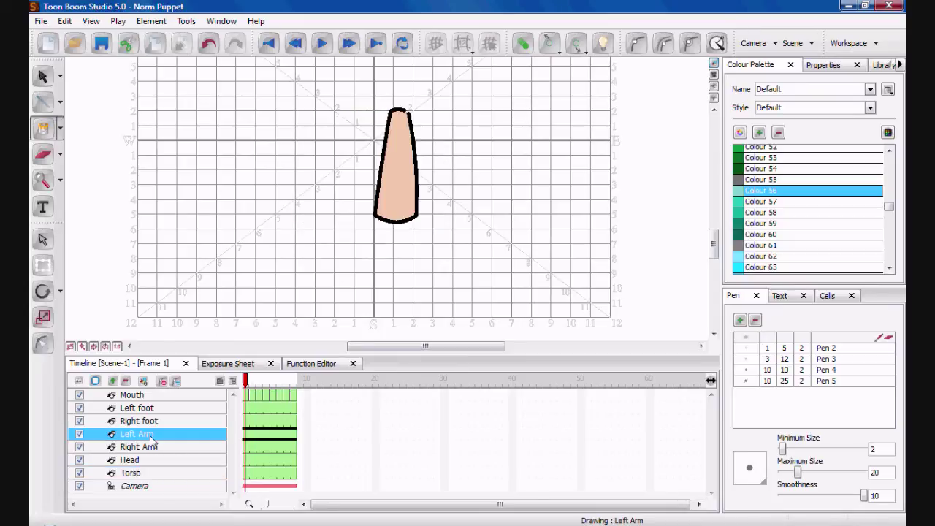
left_click(151, 446)
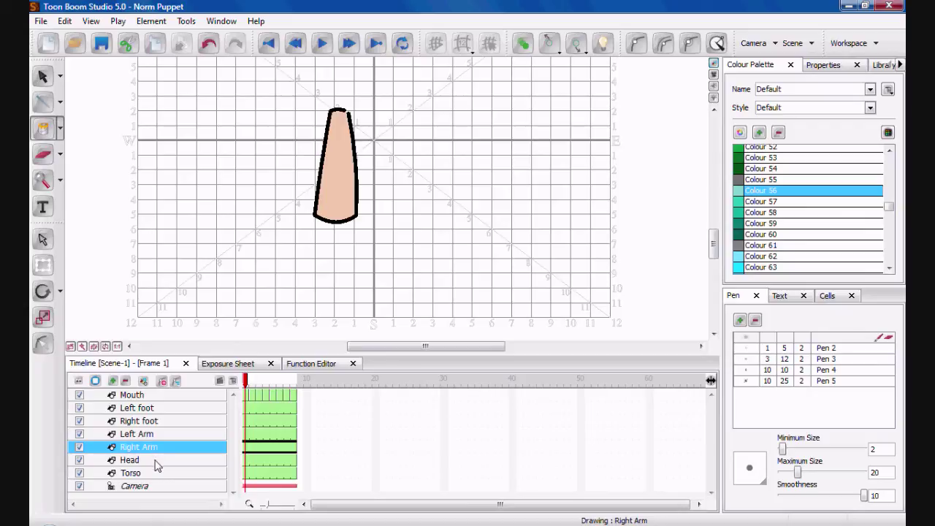
left_click(157, 461)
Step: Fill the Right foot and Left foot ankle areas with teal Colour 56
left_click(139, 420)
left_click(332, 250)
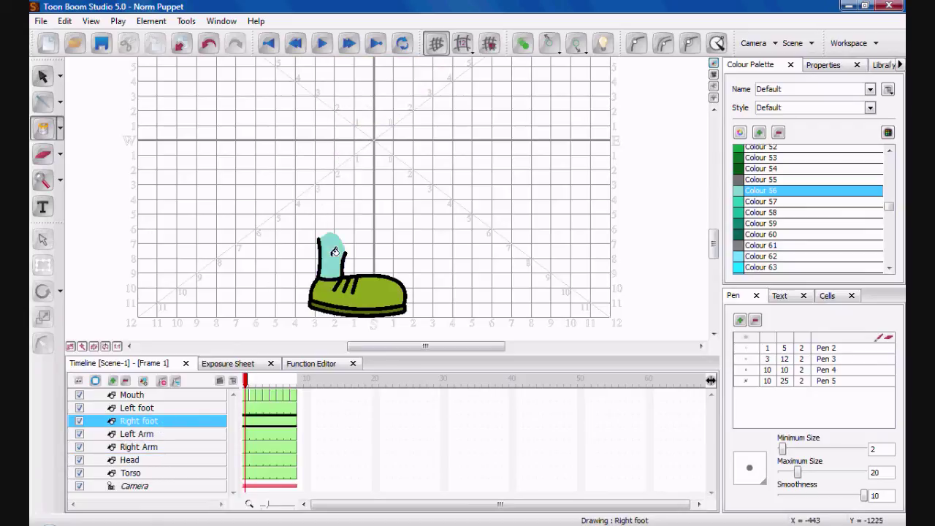
left_click(141, 408)
left_click(374, 244)
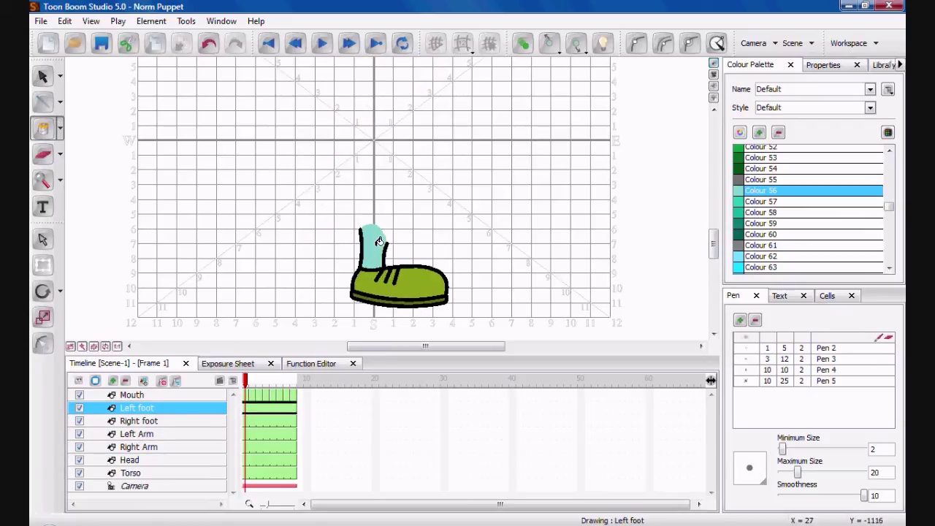
left_click(42, 76)
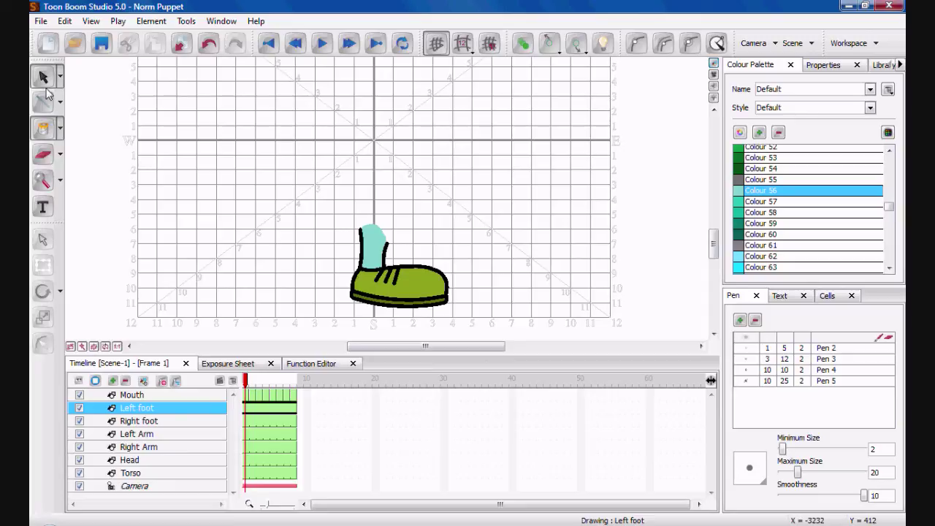
Step: Switch to Camera view, select the Camera layer, zoom out to fit Norm, then deselect it
left_click(715, 76)
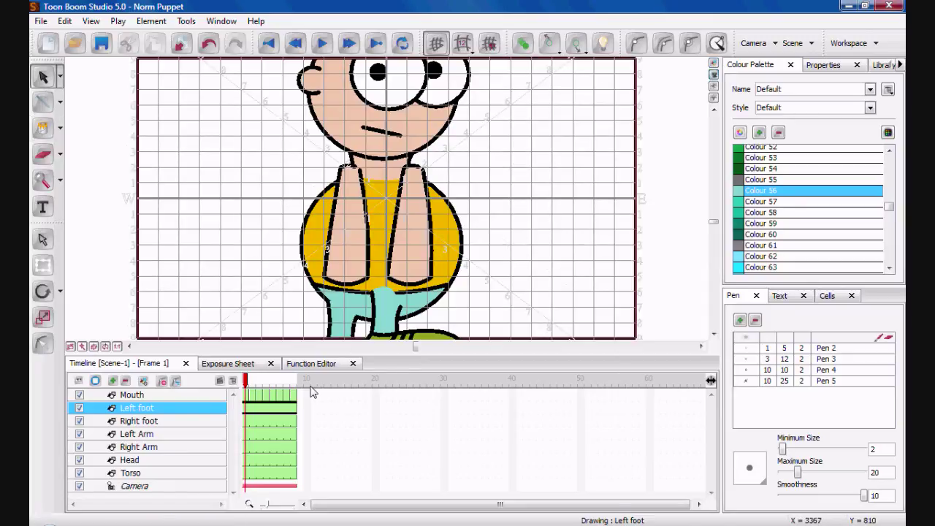
left_click(182, 488)
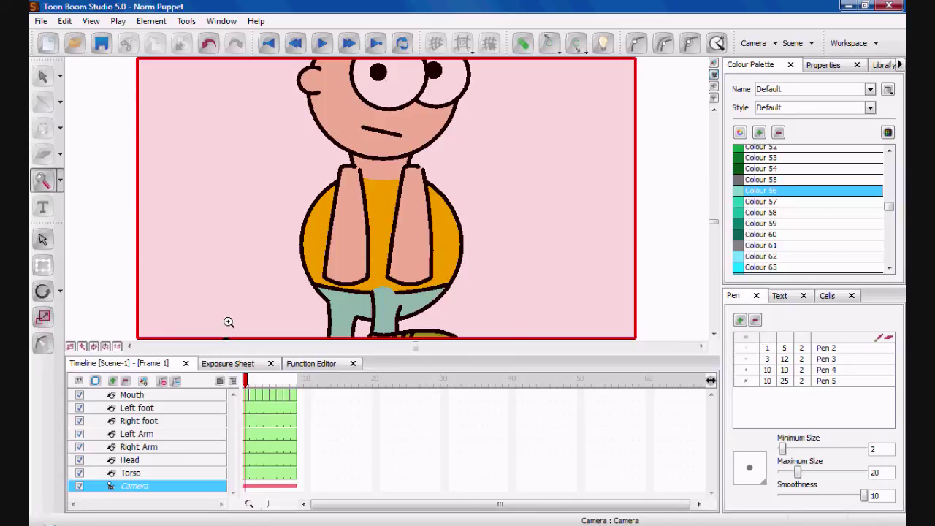
left_click(42, 240)
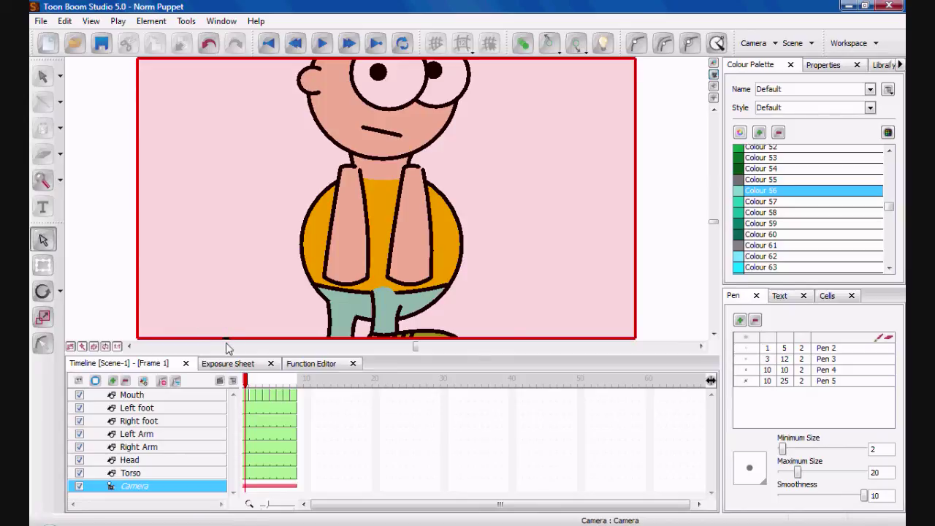
key("1")
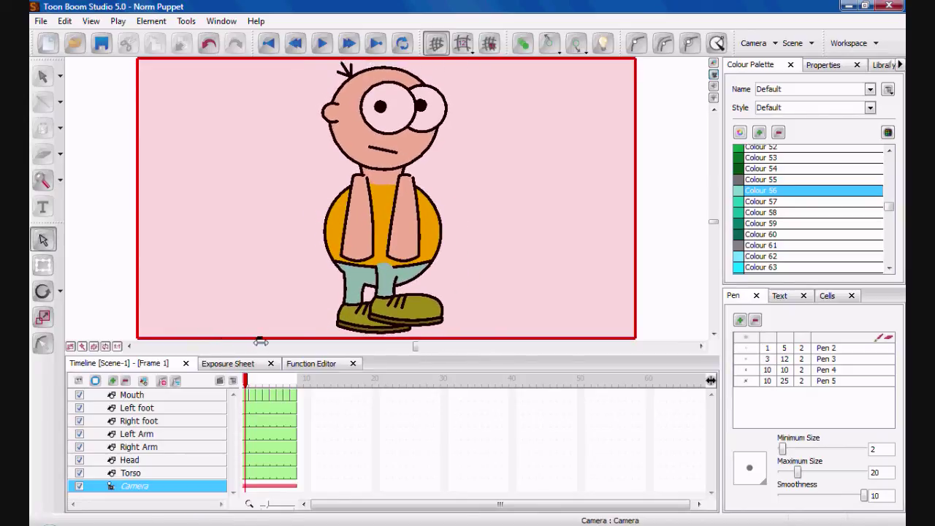
left_click(129, 204)
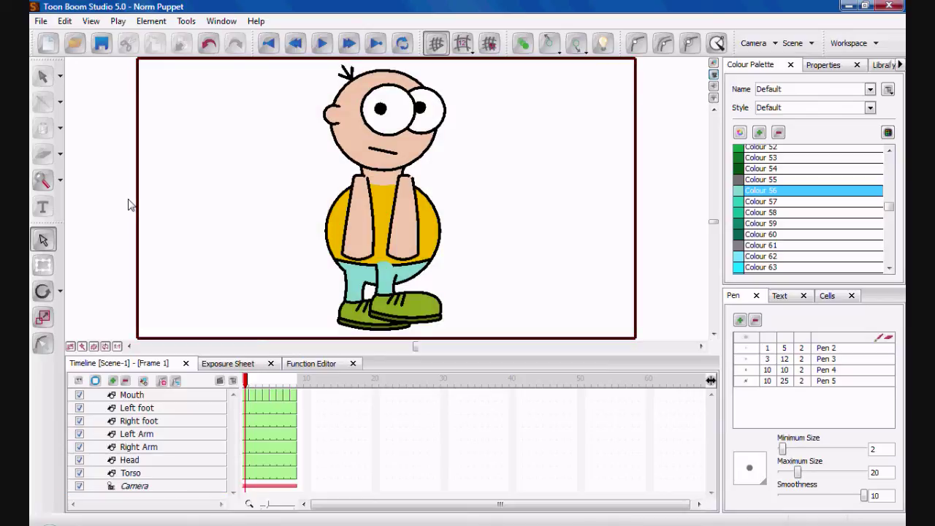